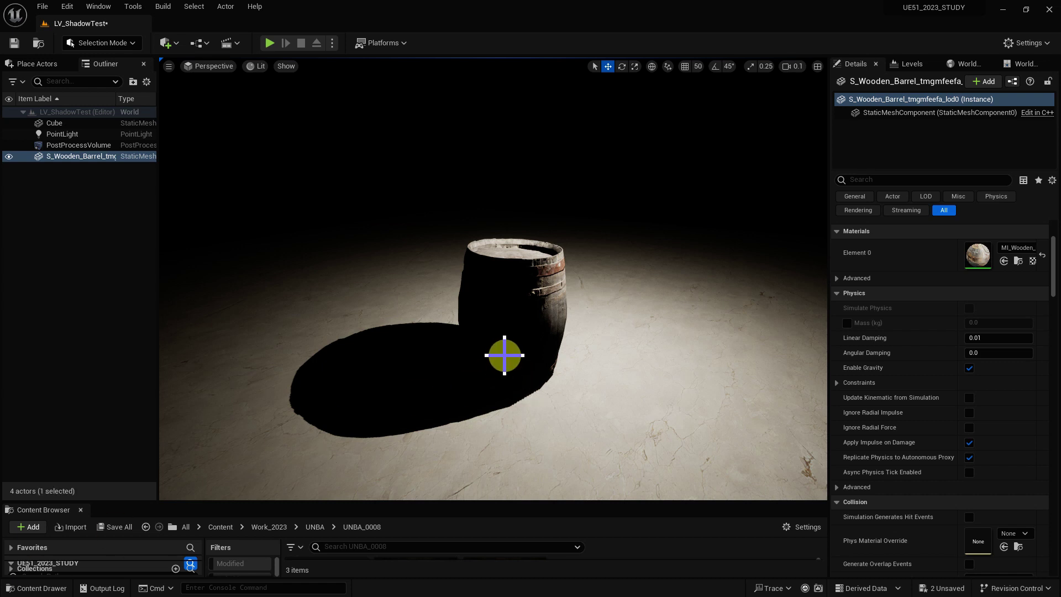
Toggle Game View off with G so editor icons show, then select the floor cube
key("g")
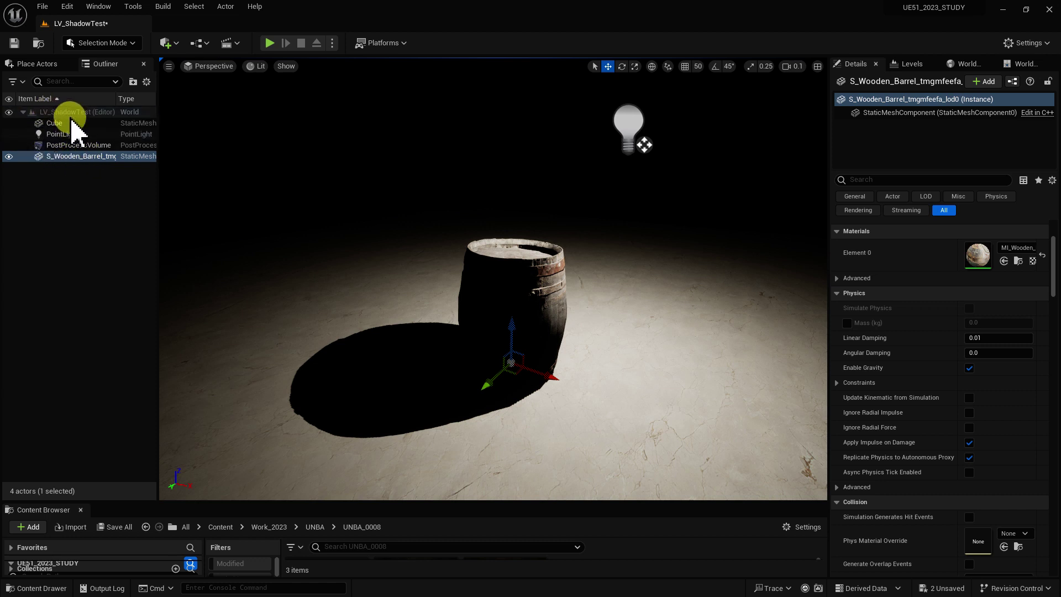
left_click(336, 278)
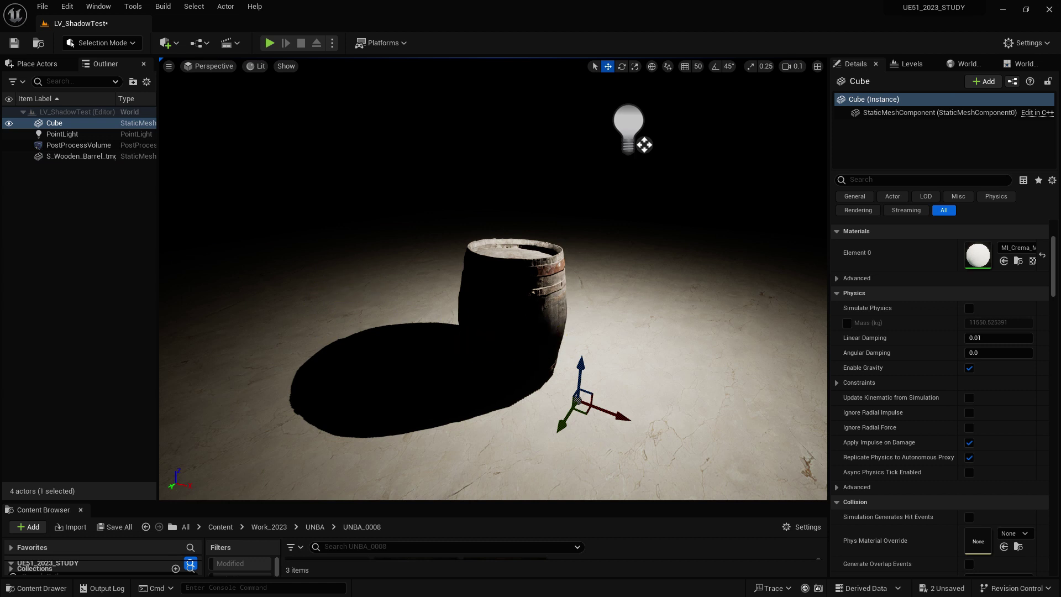
Select the barrel, then the point light, and turn off the light's Affects World setting
left_click(533, 335)
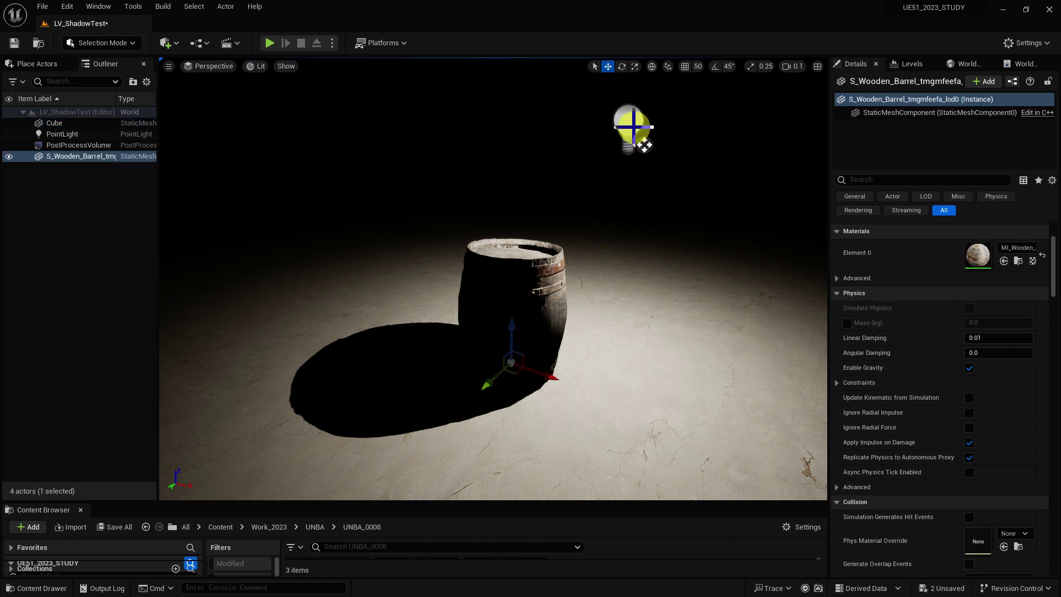
left_click(632, 128)
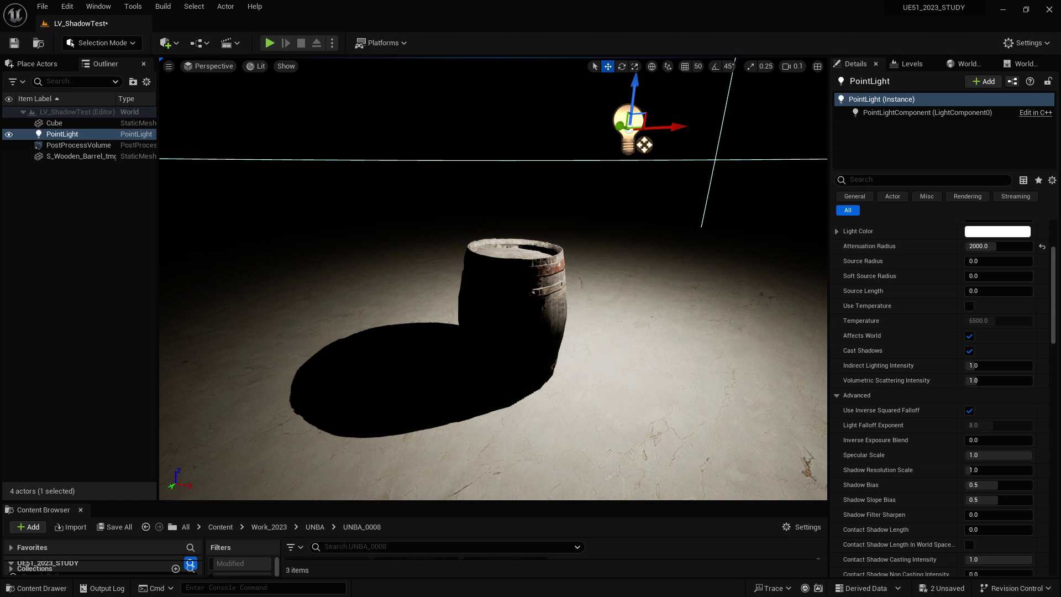
left_click(502, 349)
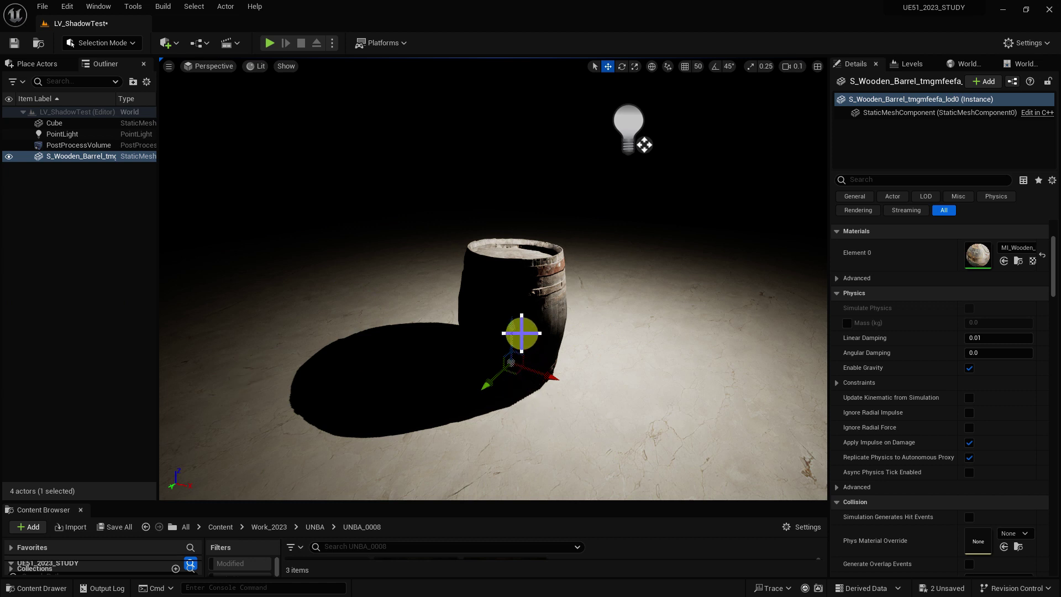
left_click(628, 126)
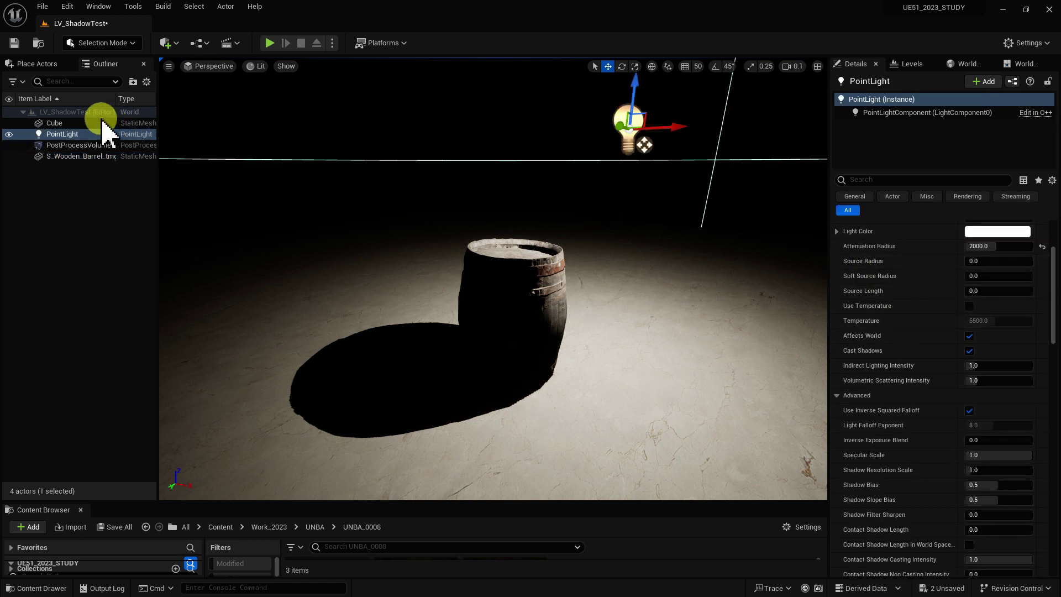
left_click(970, 335)
left_click(518, 311)
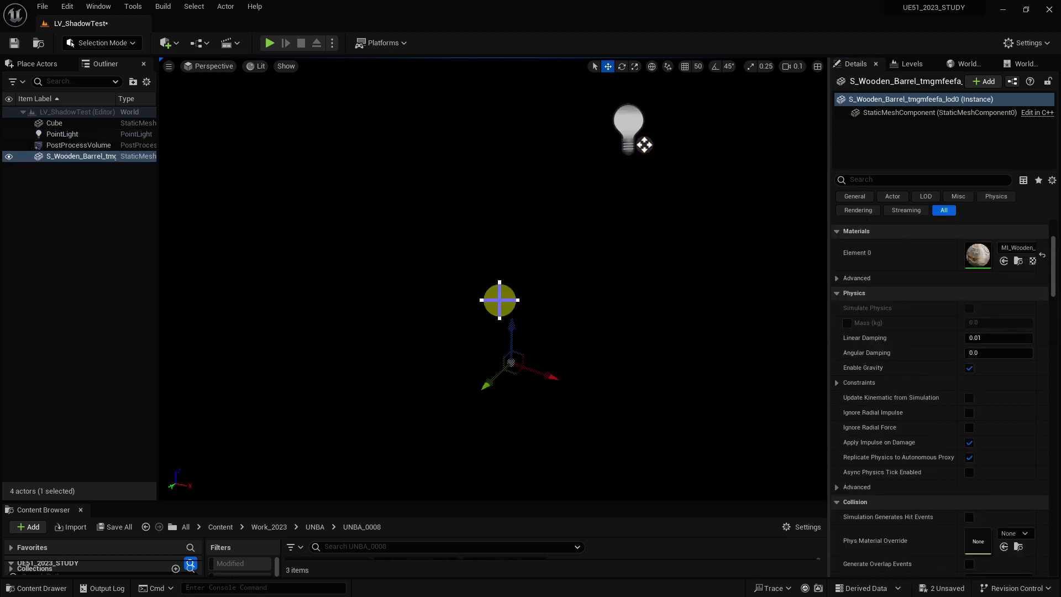
key("g")
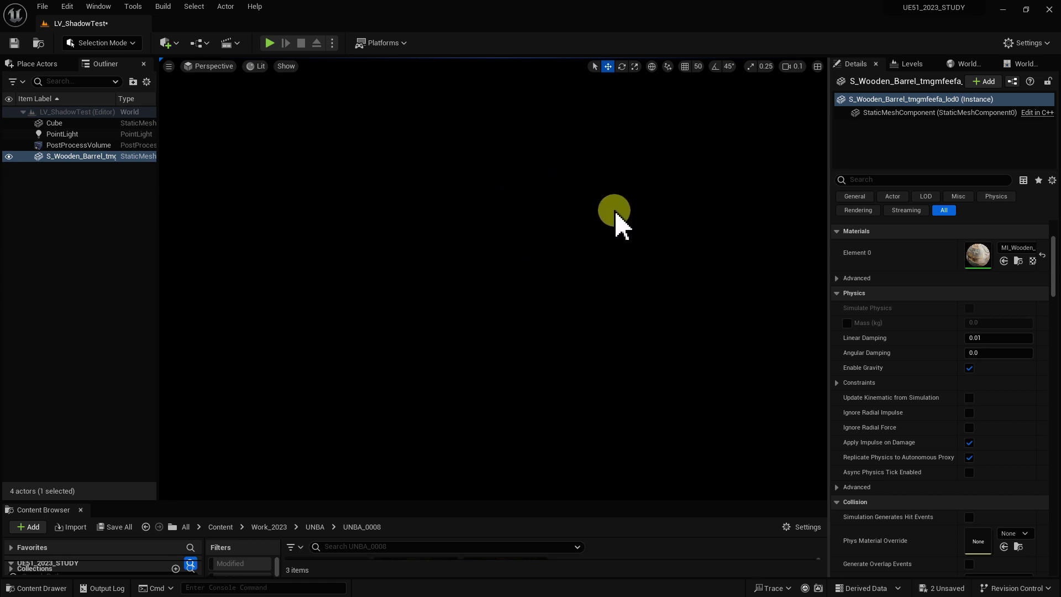
mouse_move(615, 212)
left_mouse_down()
mouse_move(474, 331)
mouse_move(329, 256)
mouse_move(442, 282)
left_mouse_up()
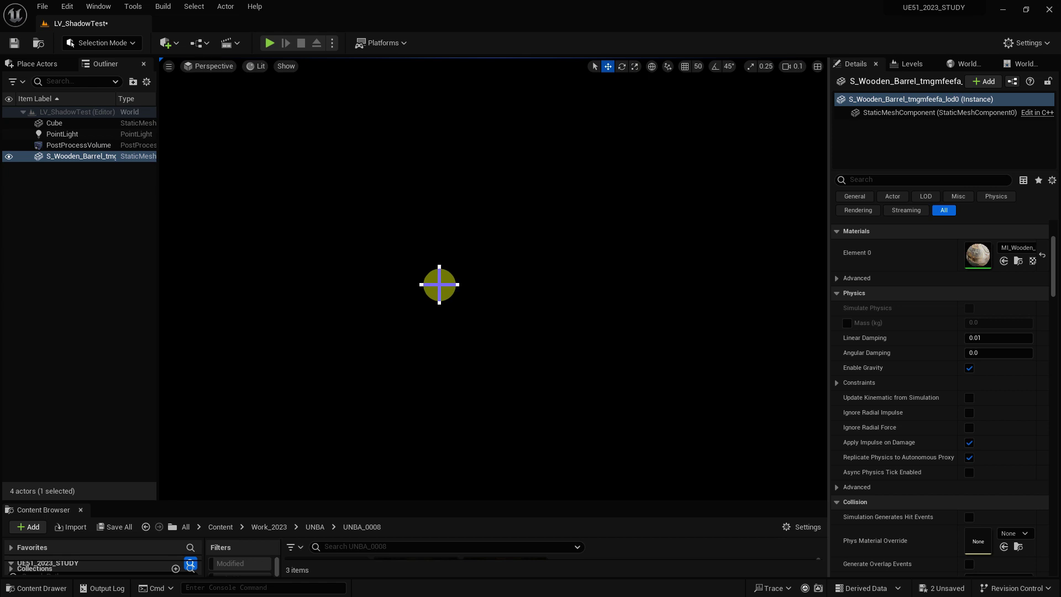
left_click_drag(440, 284, 221, 354)
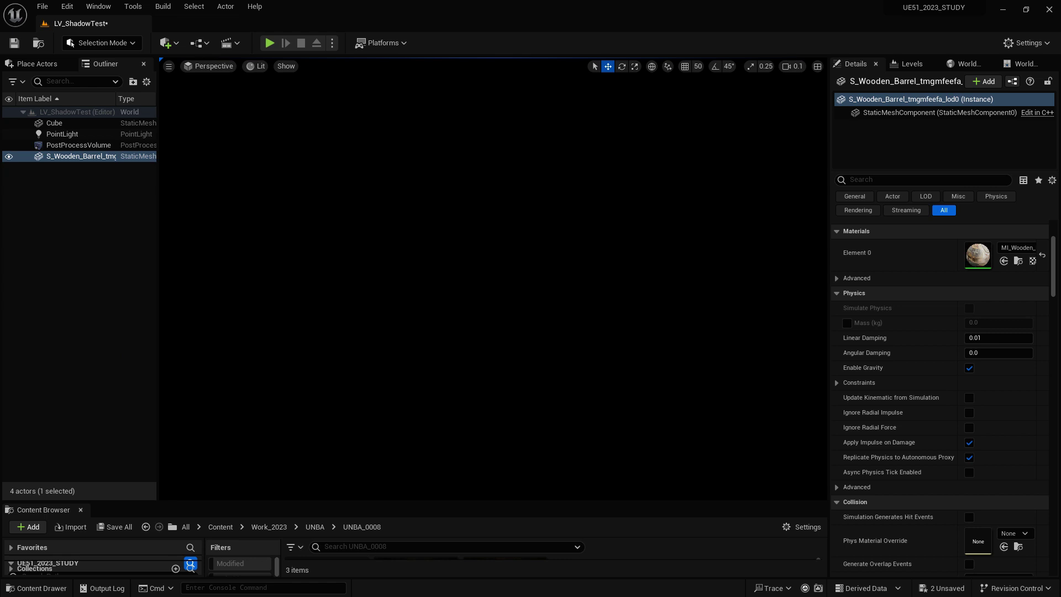
mouse_move(462, 348)
left_mouse_down()
mouse_move(545, 329)
mouse_move(379, 301)
mouse_move(513, 308)
mouse_move(447, 318)
left_mouse_up()
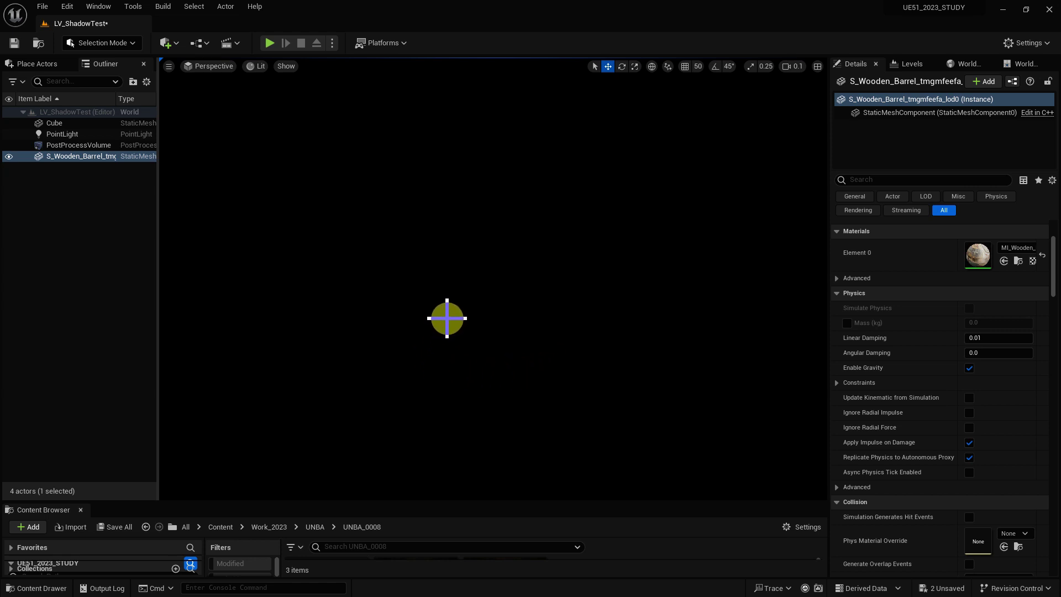
left_click_drag(447, 318, 410, 310)
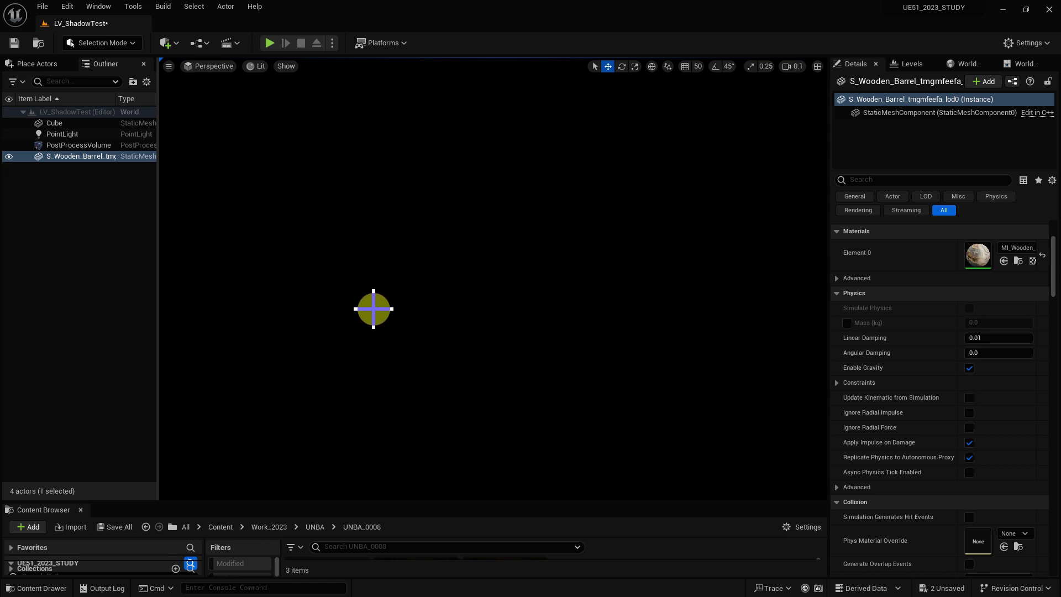
left_click(629, 128)
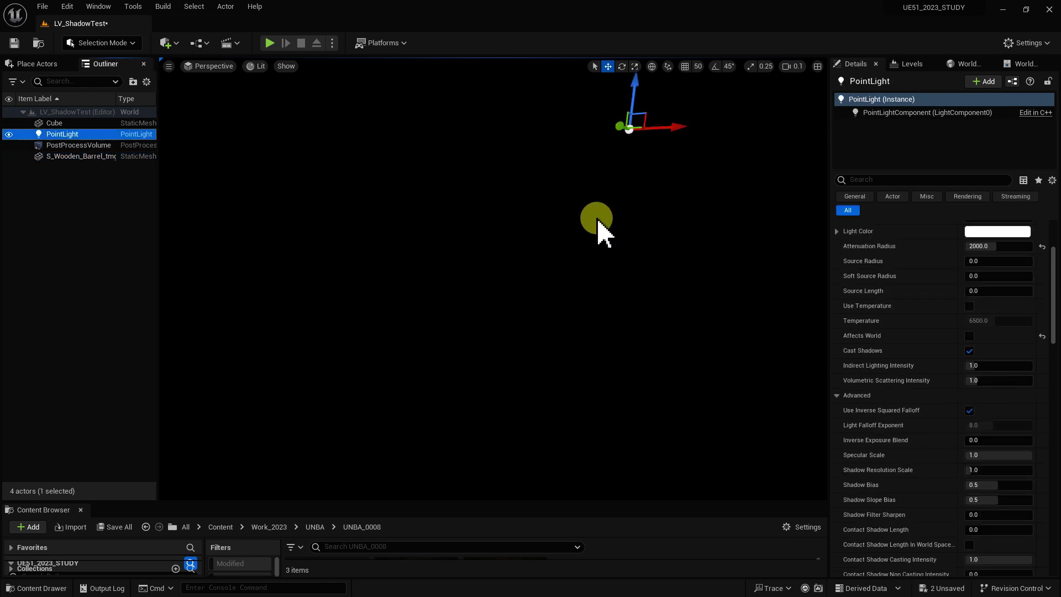
left_click(969, 336)
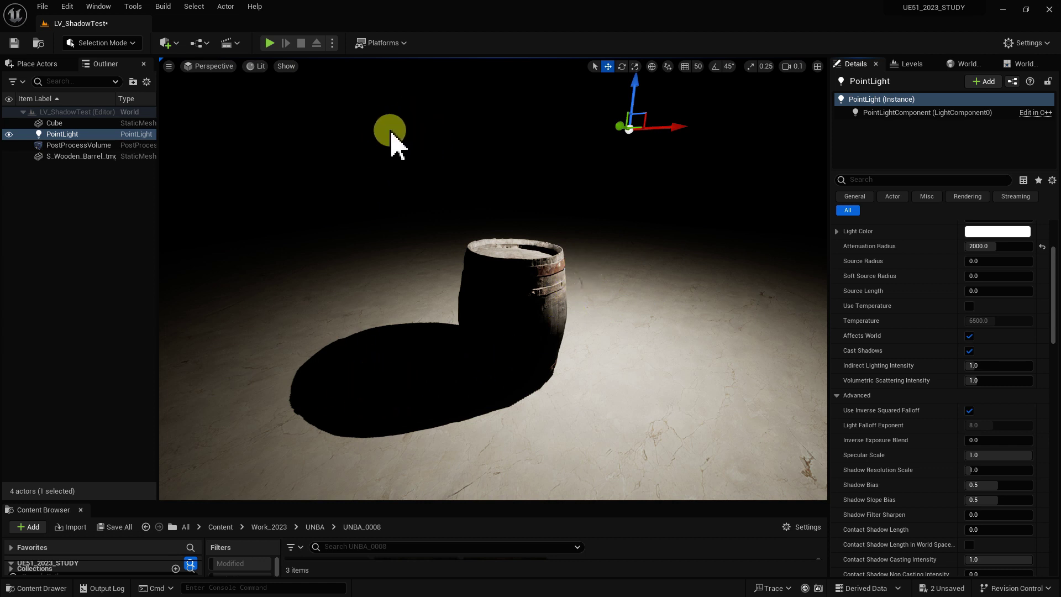
Select the point light and set its Light Color with red and green at 0, giving blue
left_click(534, 294)
left_click(628, 123)
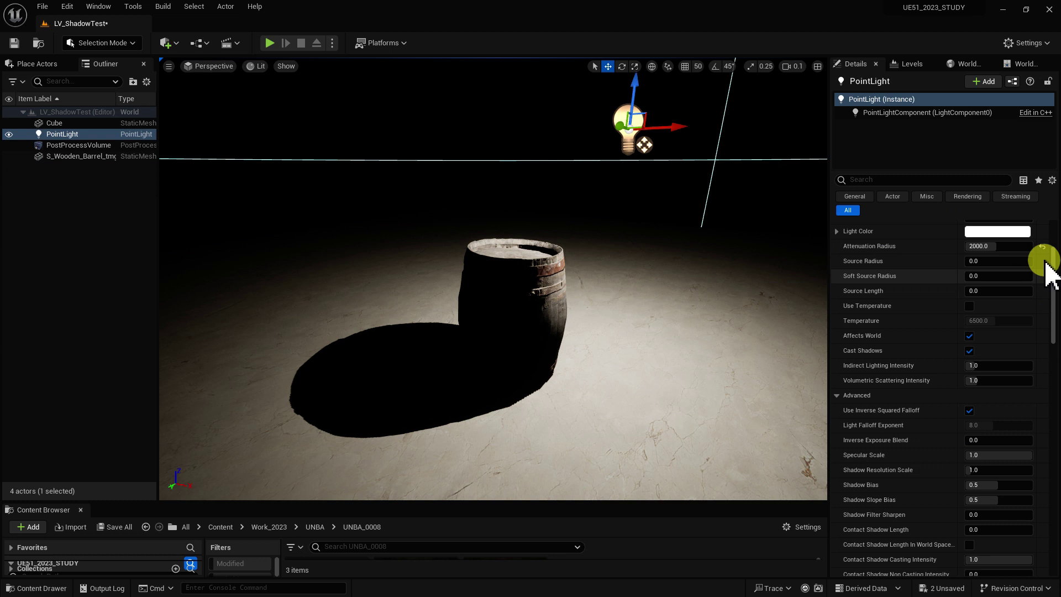
left_click(1022, 241)
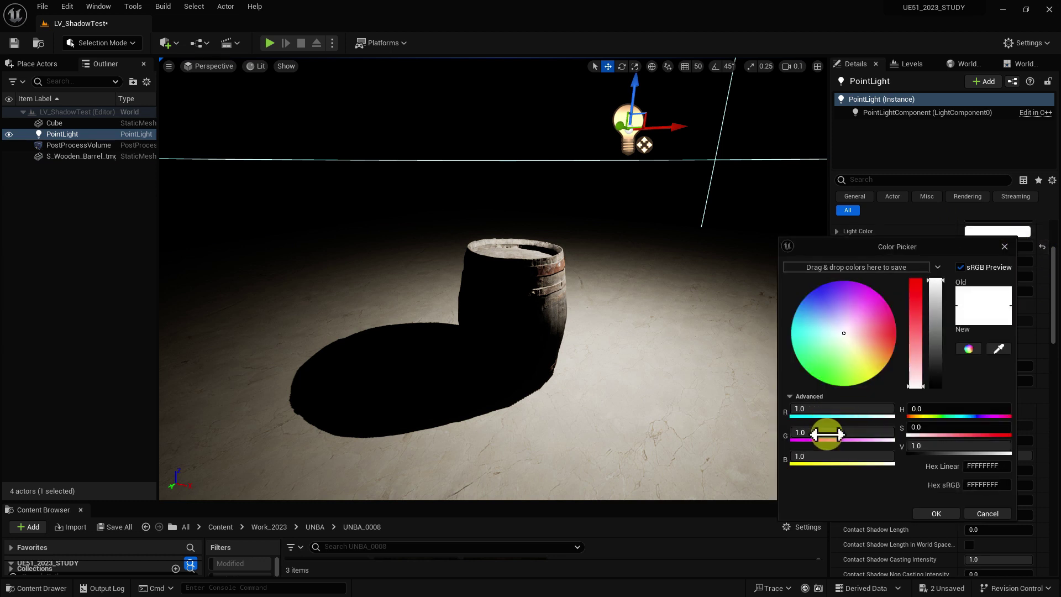
left_click(822, 412)
type("0")
left_click(822, 435)
type("0")
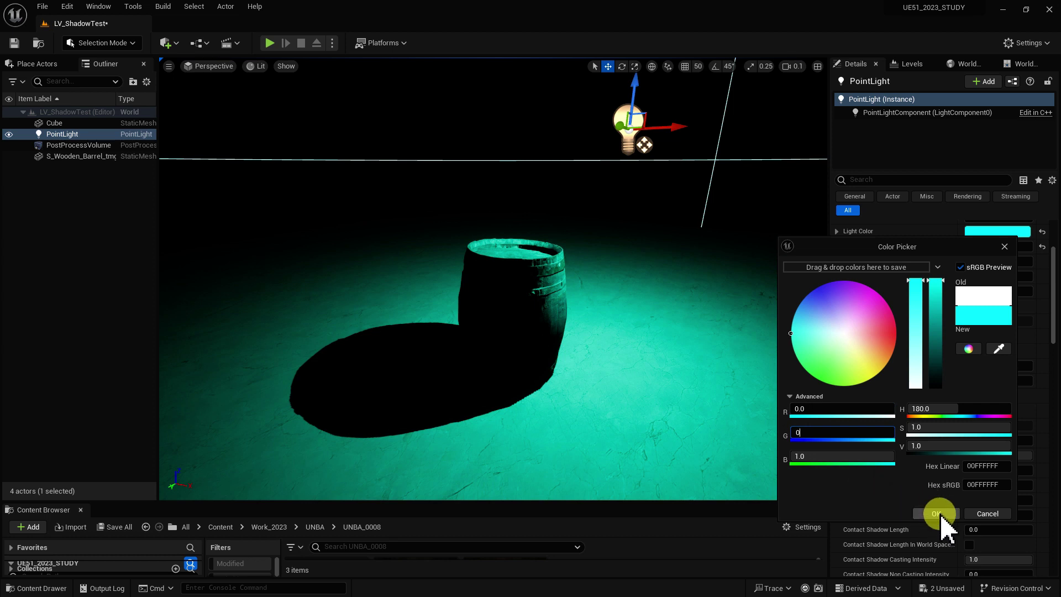
left_click(938, 514)
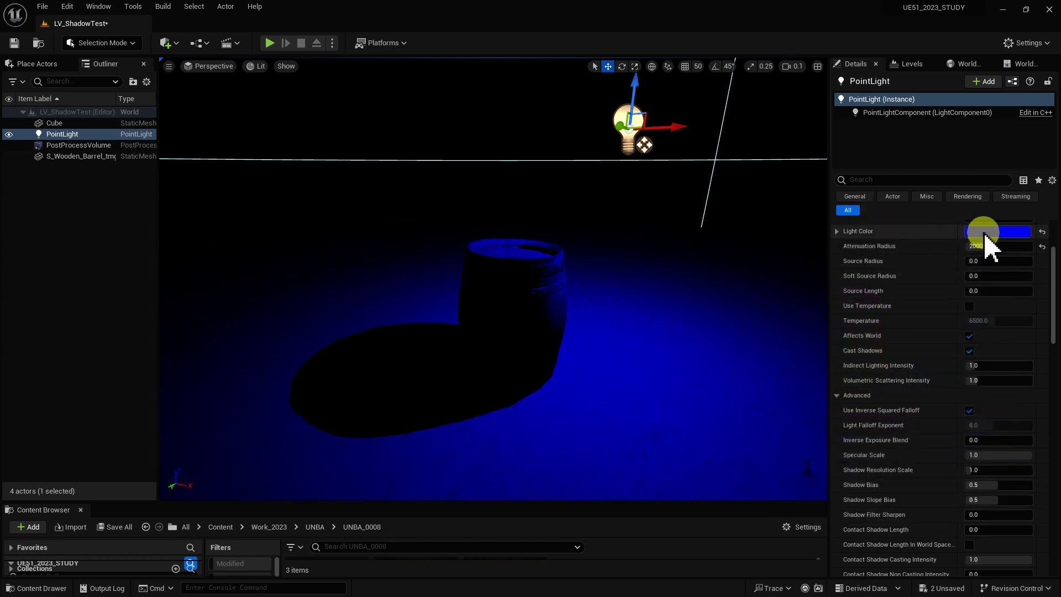
Change the point light colour to pure red: R 1, G 0, B 0
left_click(985, 232)
left_click(804, 408)
type("1")
key("Return")
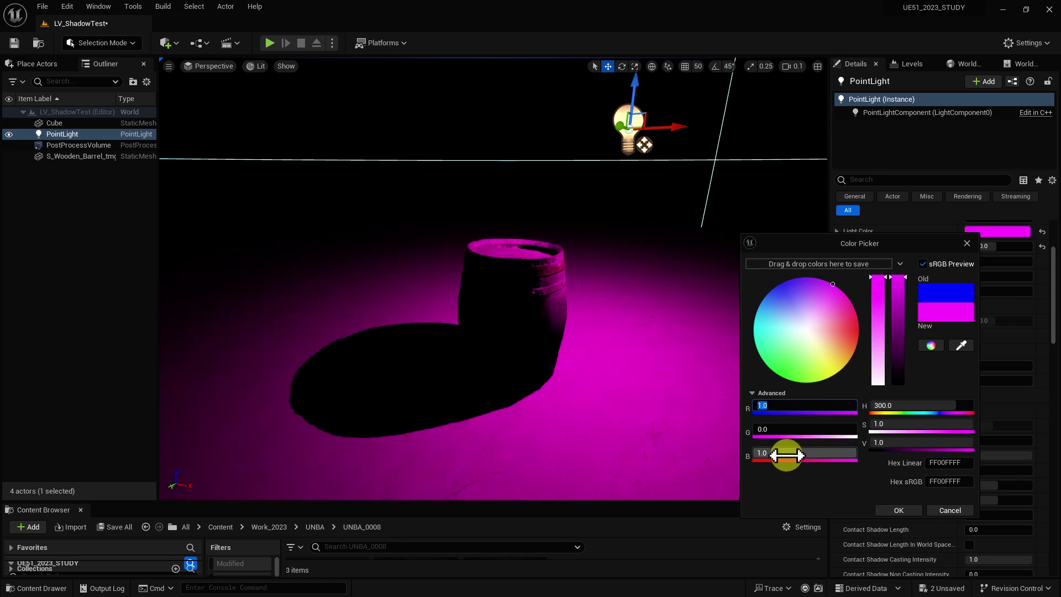
left_click(786, 454)
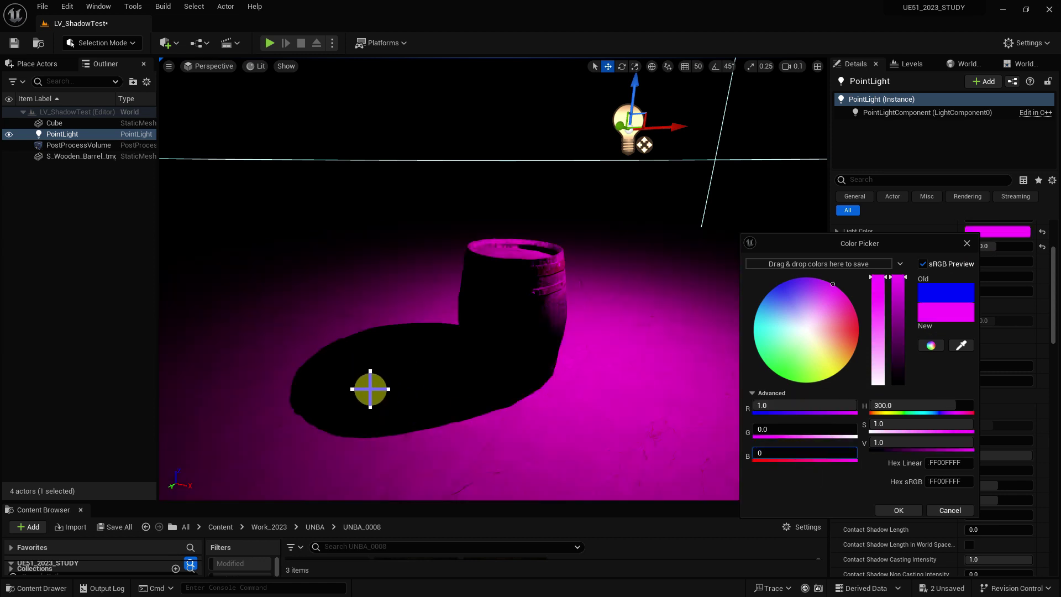
key("Return")
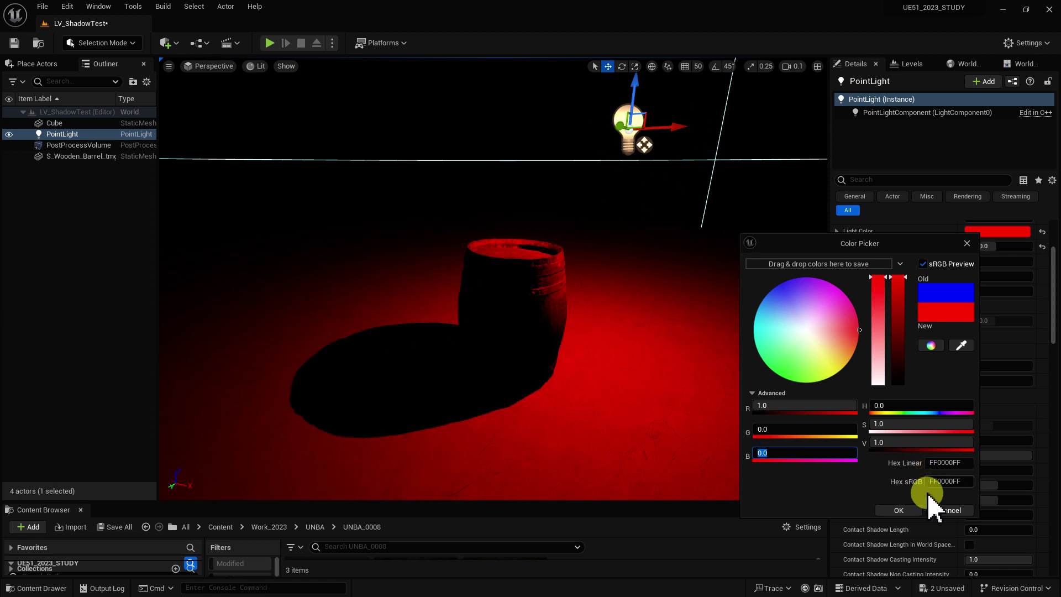
left_click(909, 510)
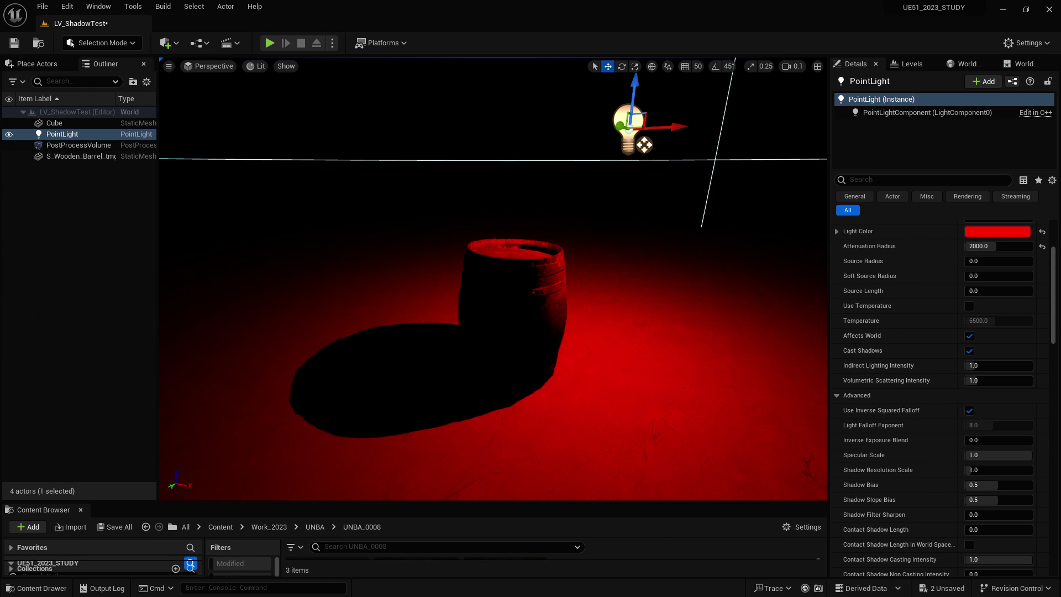
key("shift+1")
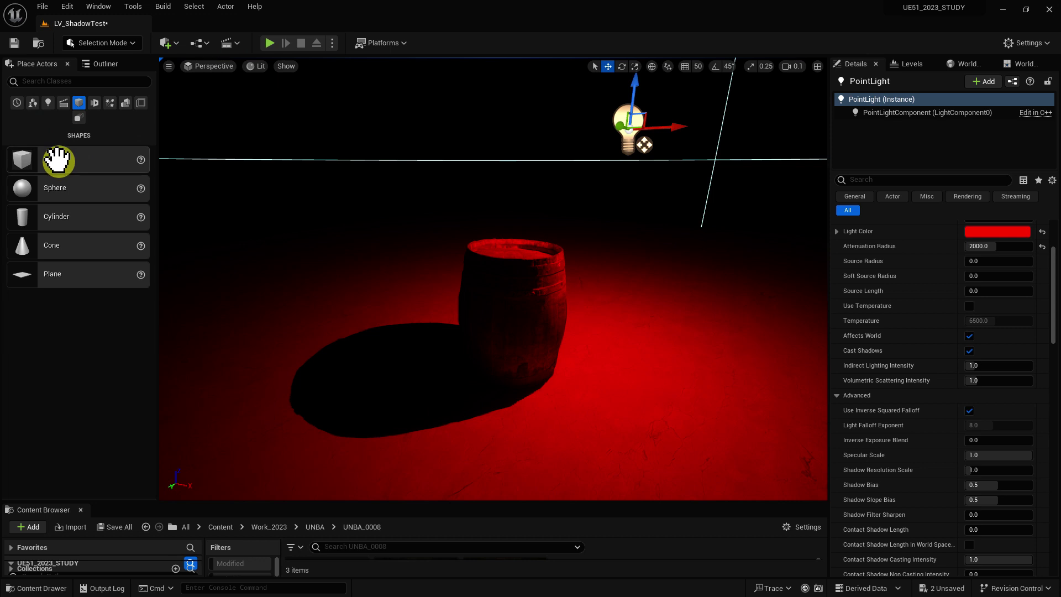
Place a new cube and scale it into a large wall slab behind the barrel
left_click_drag(61, 158, 341, 295)
key("r")
left_click_drag(303, 306, 354, 266)
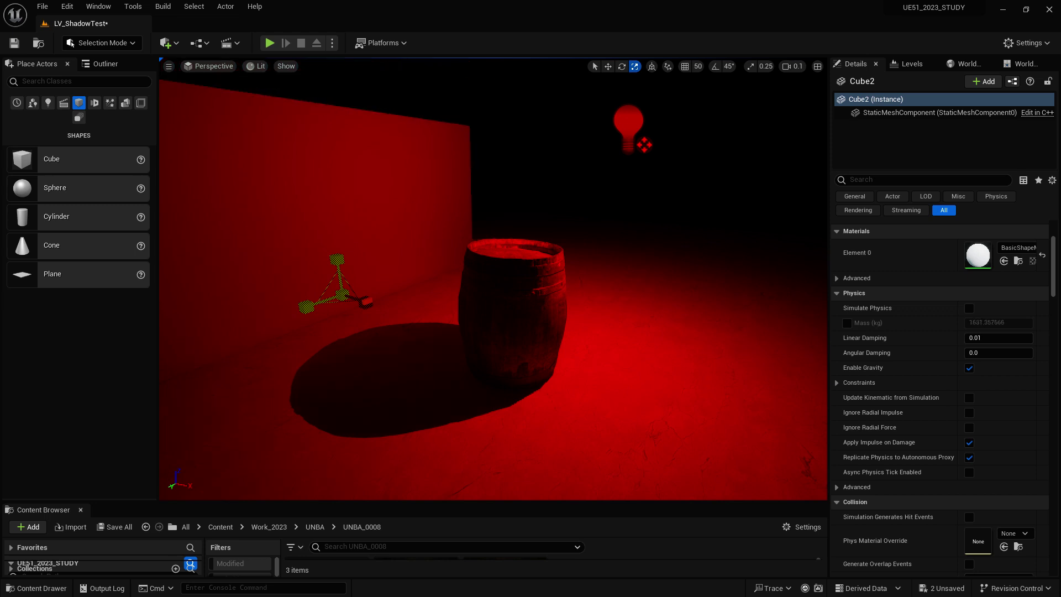
key("w")
mouse_move(354, 266)
left_mouse_down()
mouse_move(338, 283)
mouse_move(327, 203)
left_mouse_up()
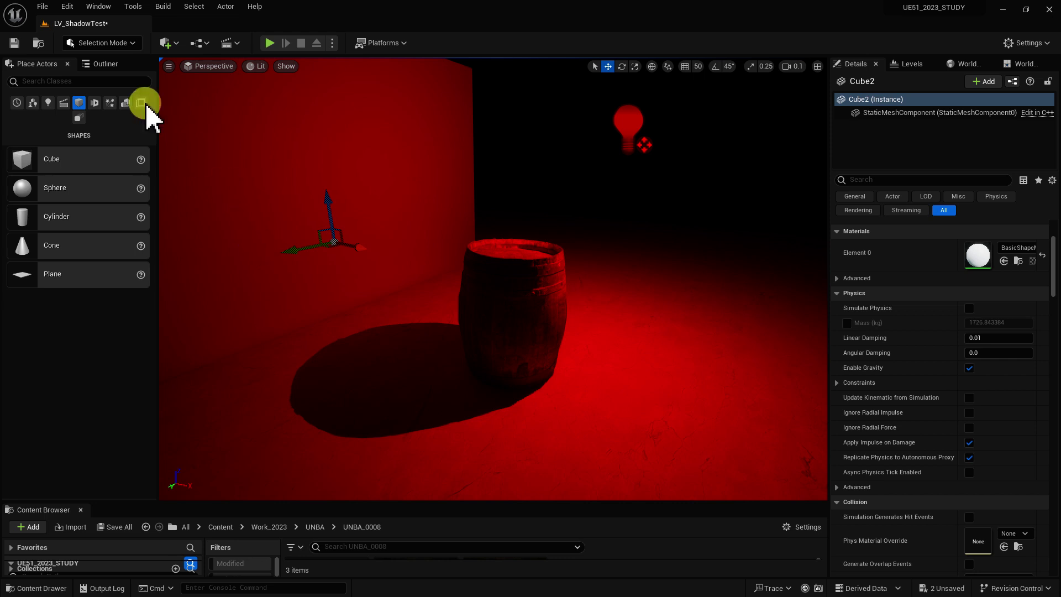
left_click(104, 64)
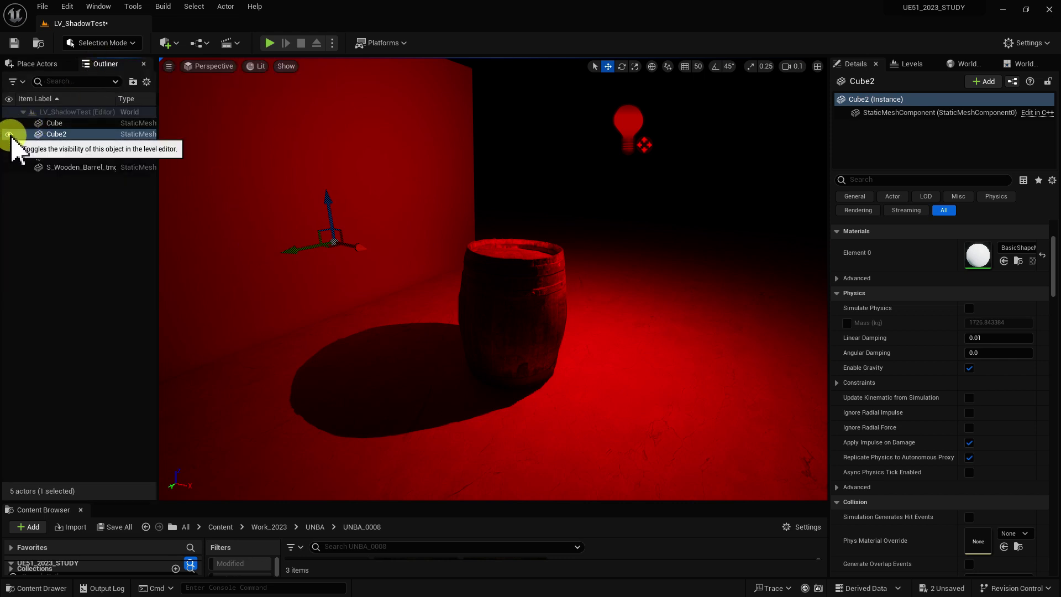
Hide the Cube2 wall and show it again, then select the PostProcessVolume
left_click(10, 135)
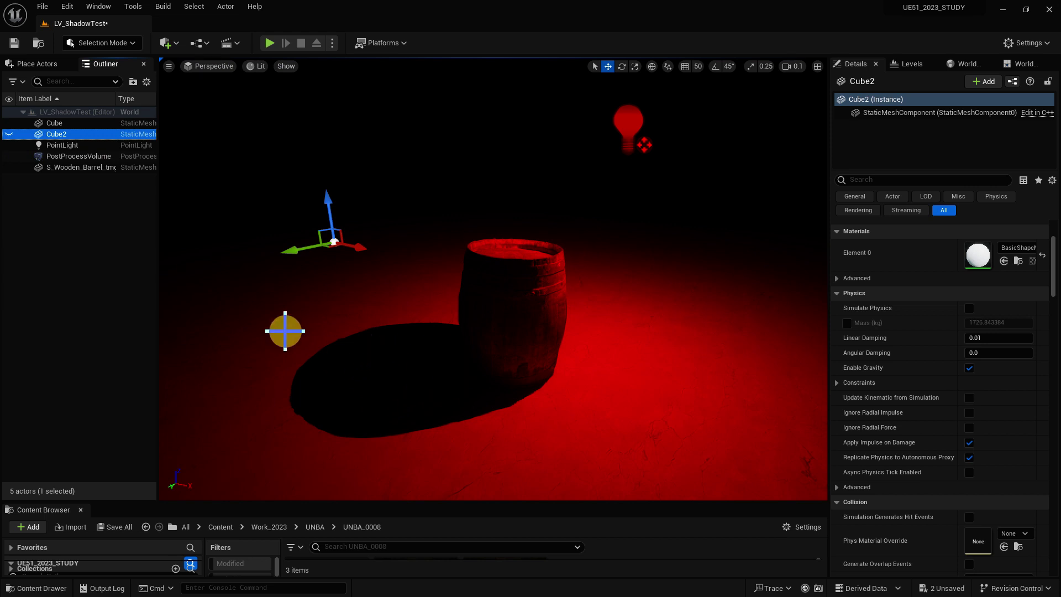
left_click(9, 134)
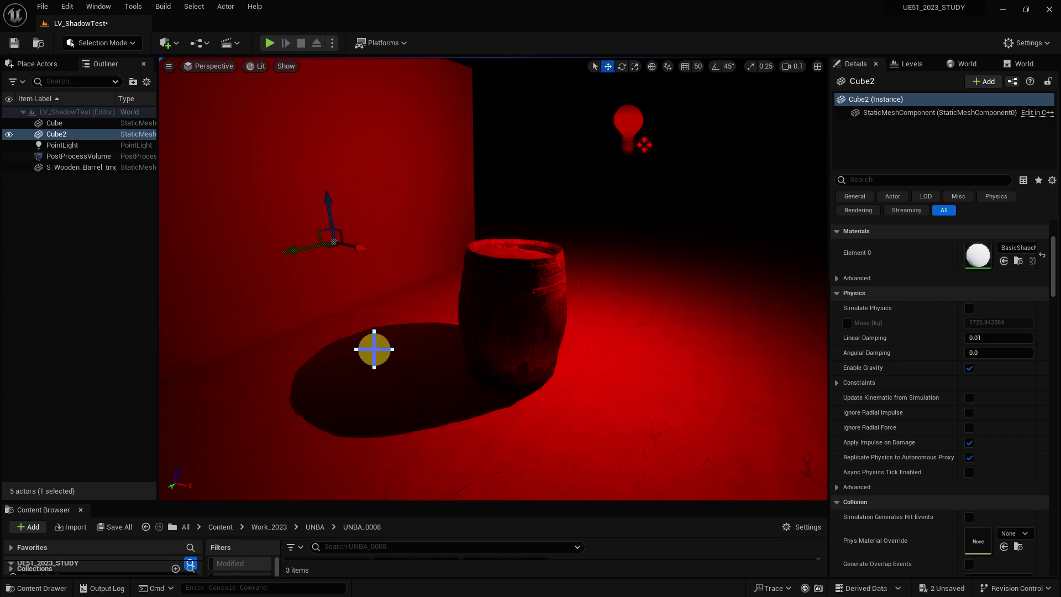
left_click(81, 160)
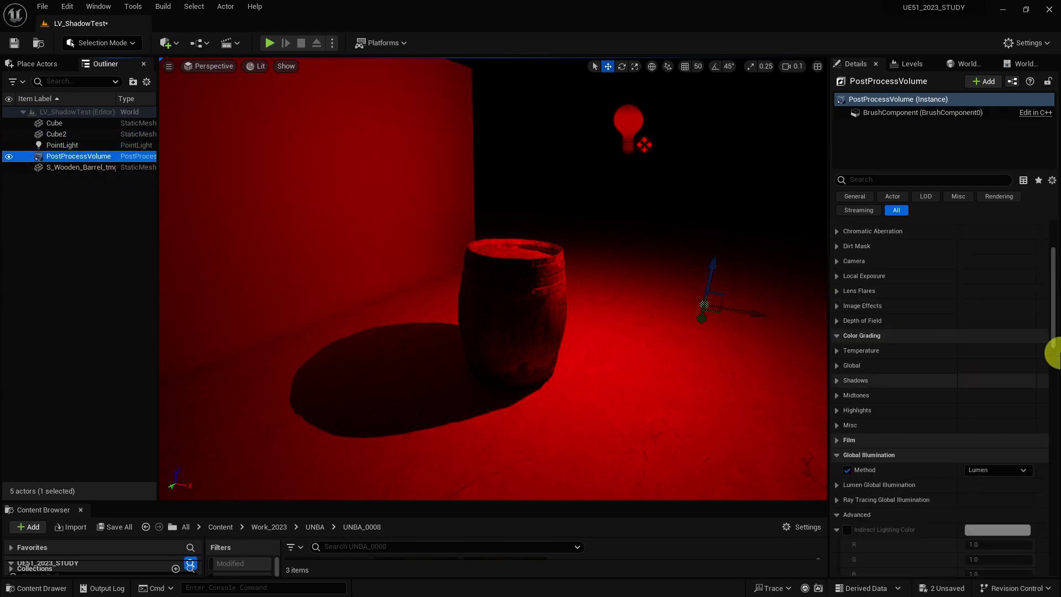
scroll(1057, 331, "down", 5)
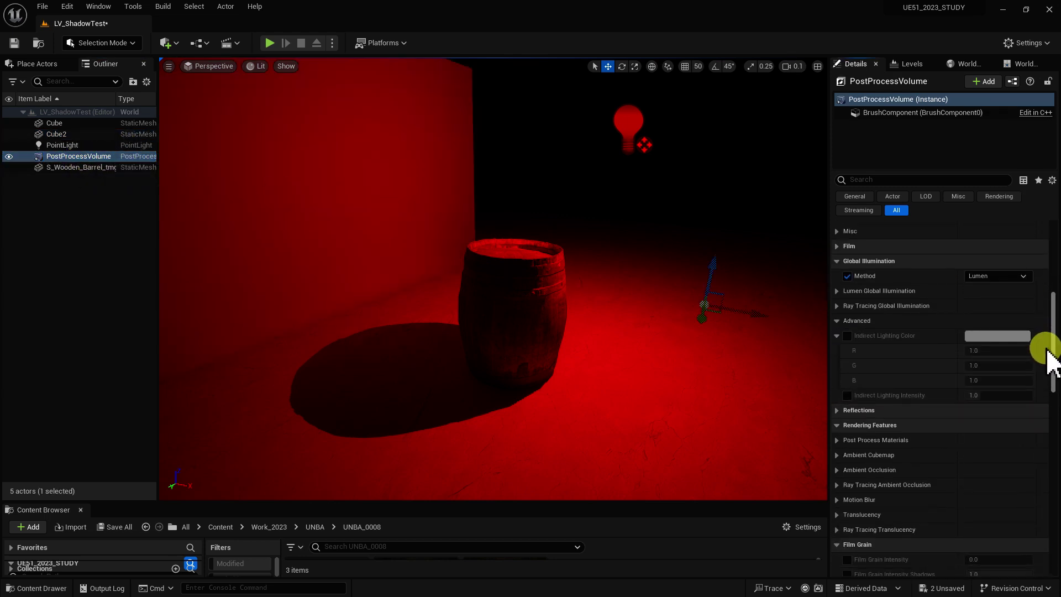
scroll(1056, 326, "up", 2)
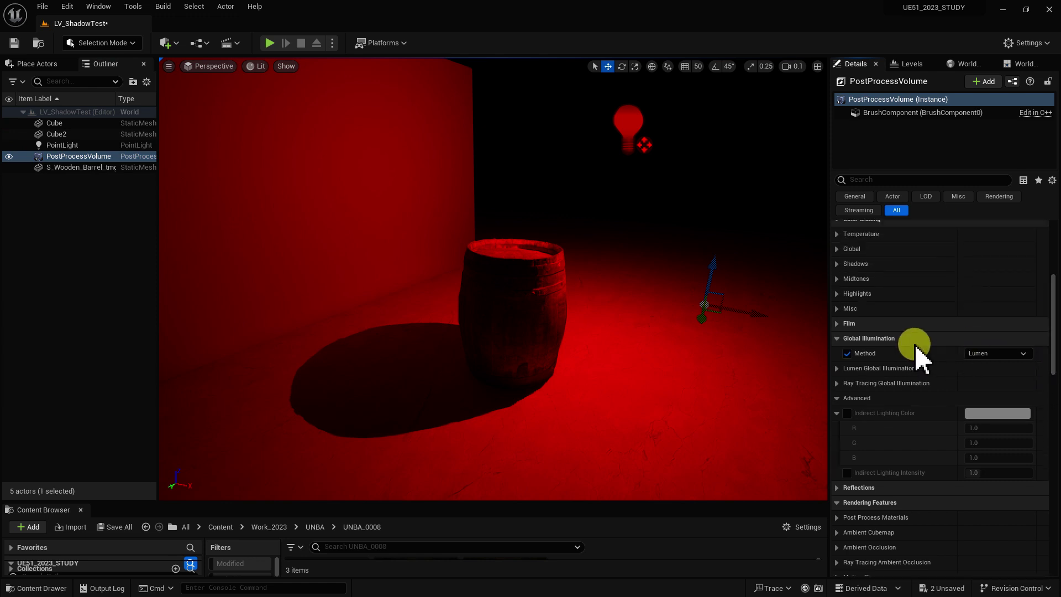
left_click(988, 357)
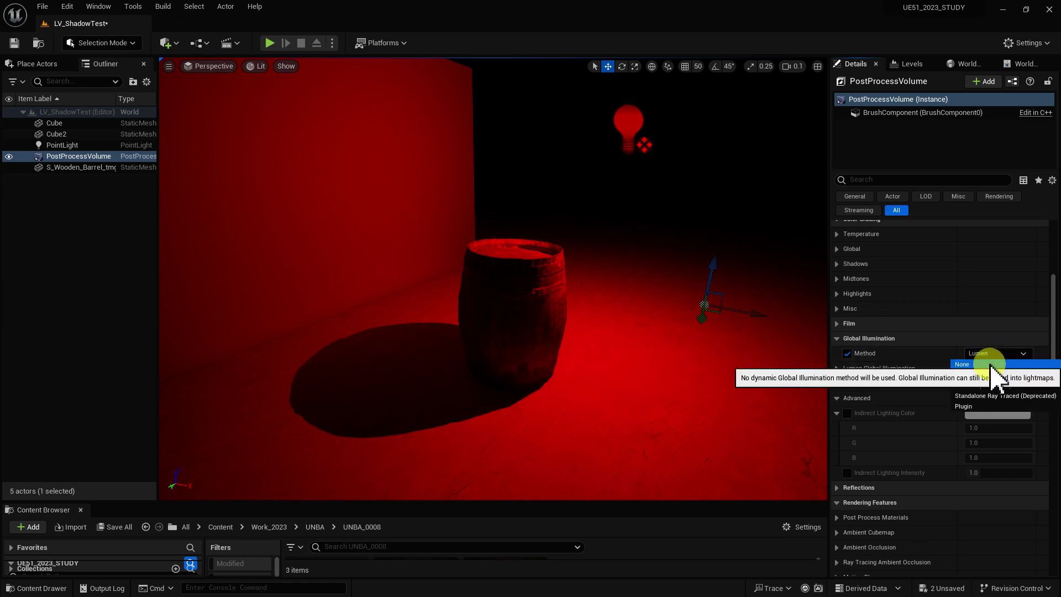
left_click(993, 367)
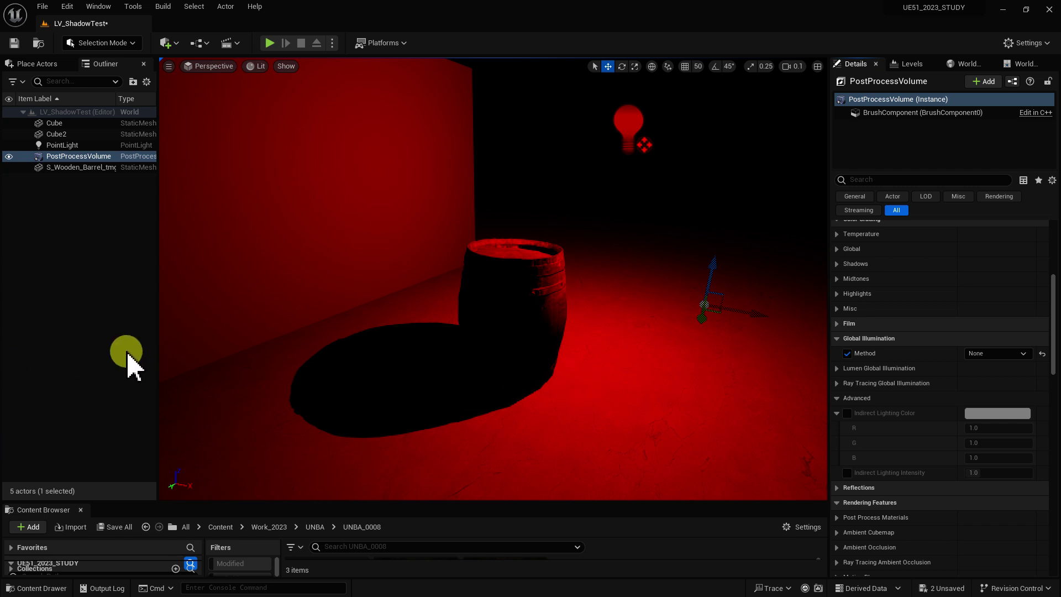
left_click(986, 353)
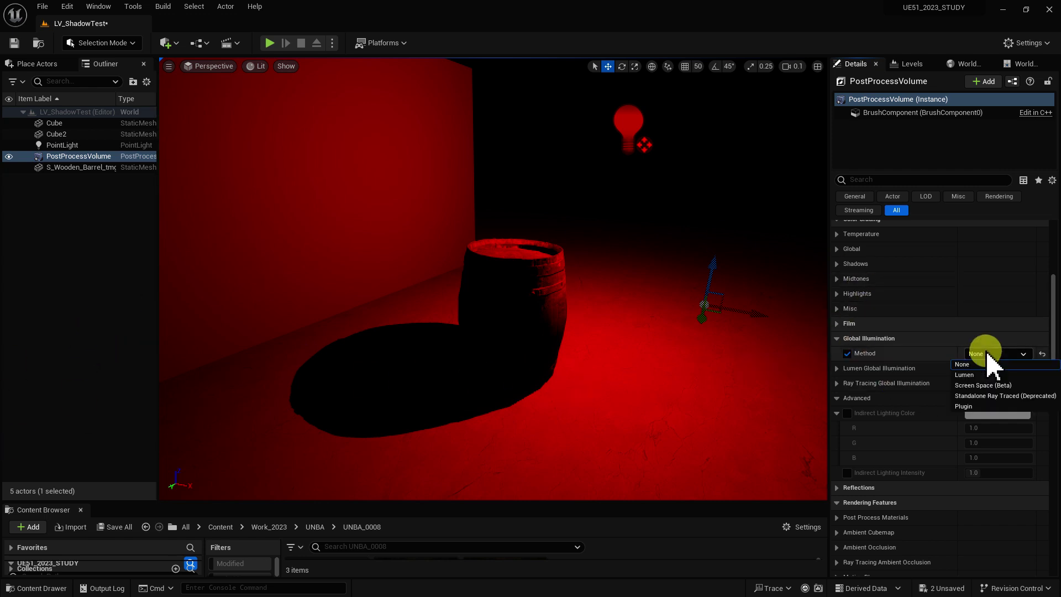
left_click(991, 376)
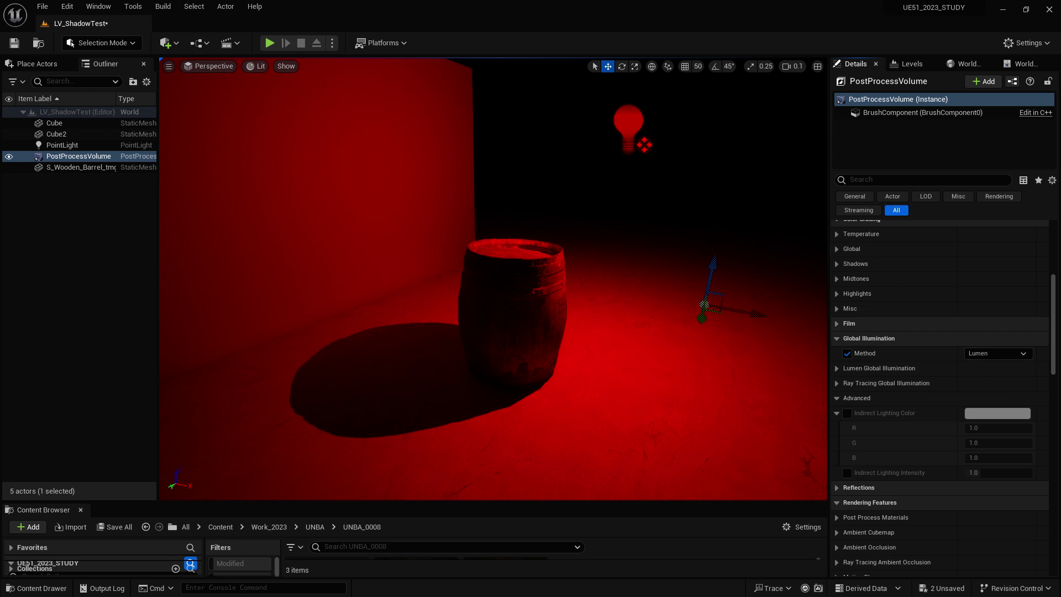
left_click(390, 270)
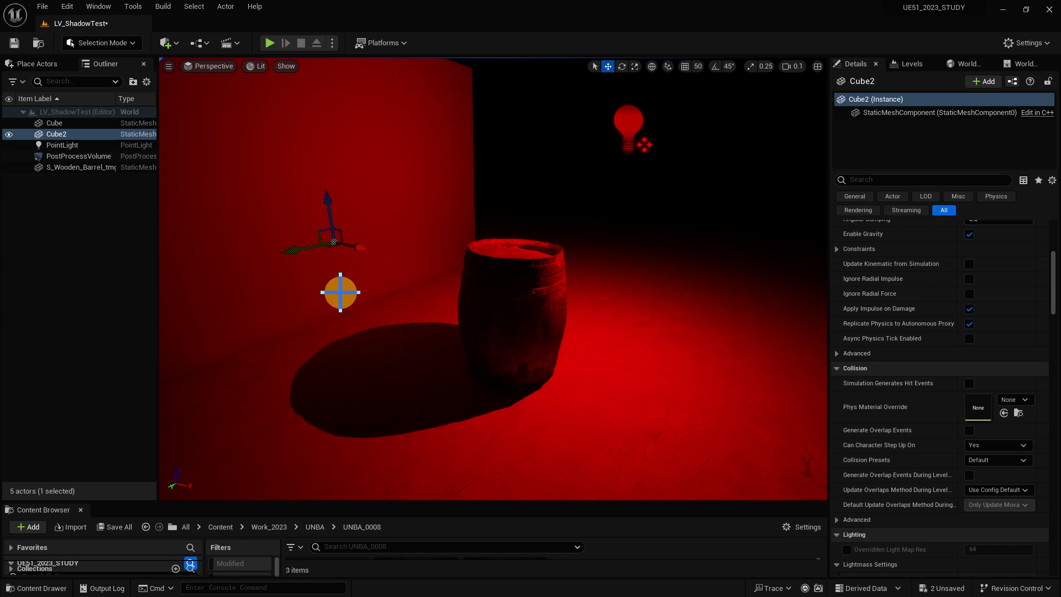
Assign BlackUnlitMaterial to Cube2's Element 0 material slot and toggle Game View
left_click(382, 415)
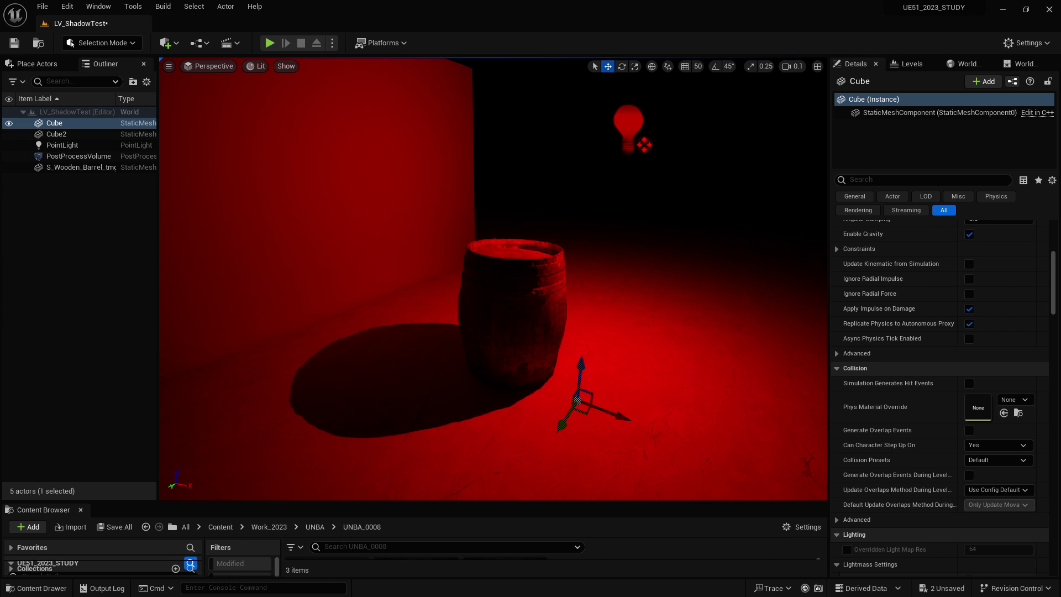
left_click(350, 257)
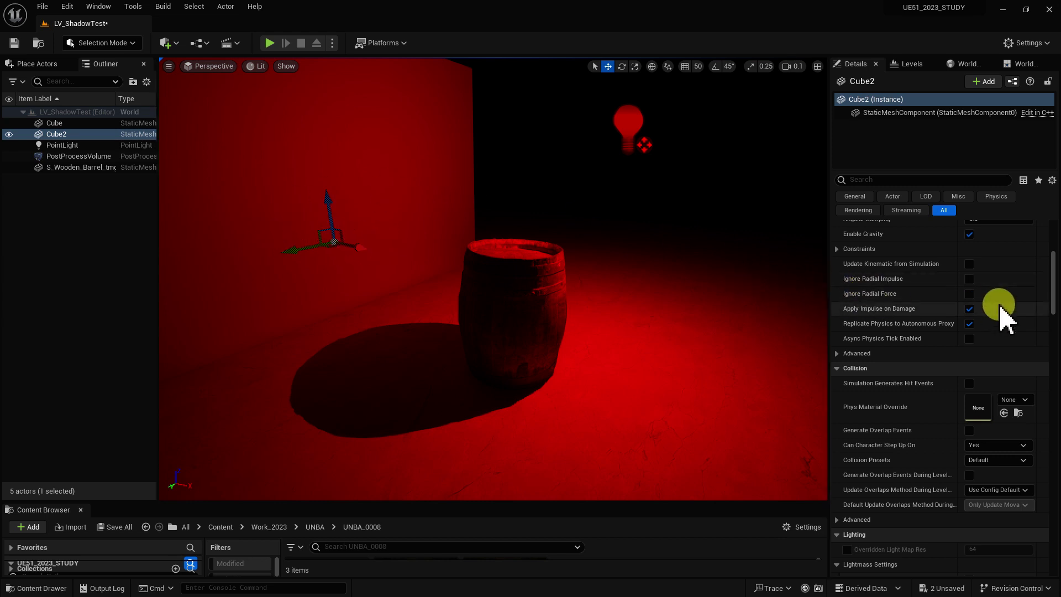
scroll(999, 308, "up", 5)
scroll(999, 308, "up", 2)
left_click(1015, 310)
type("BLACK")
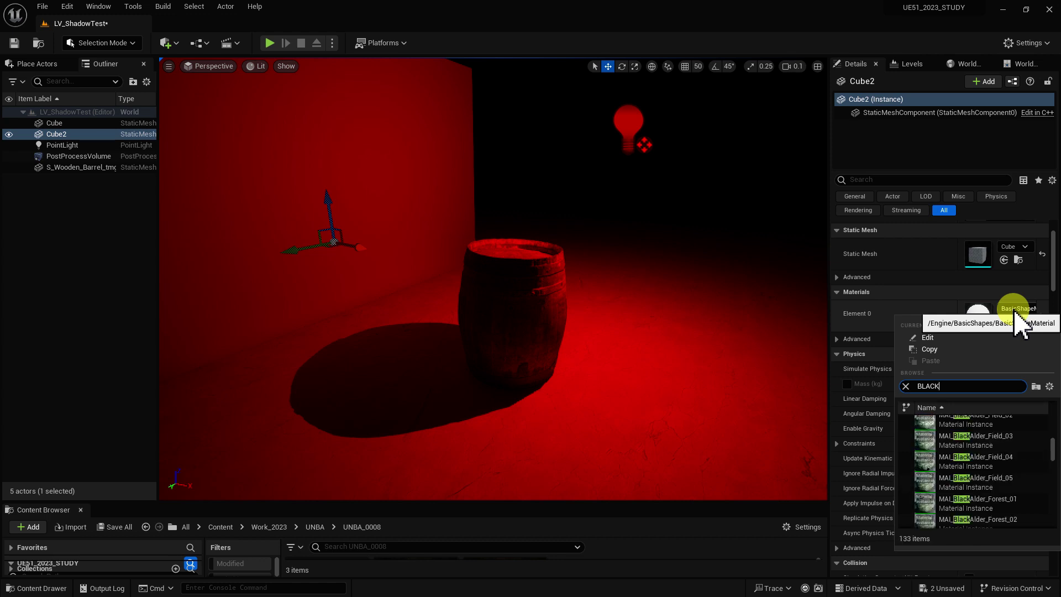
left_click_drag(1054, 446, 1054, 420)
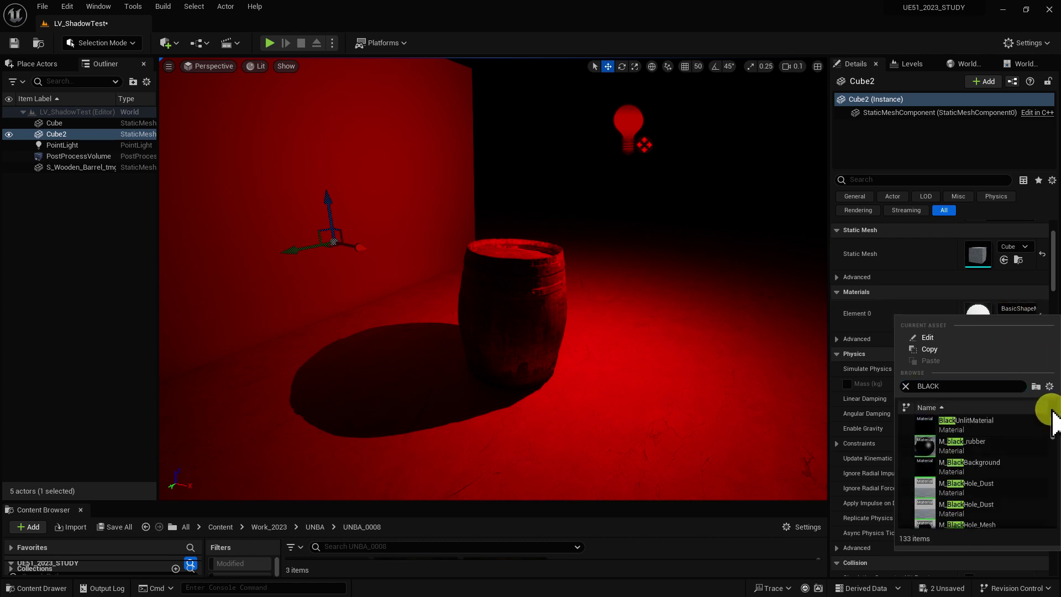
left_click(979, 426)
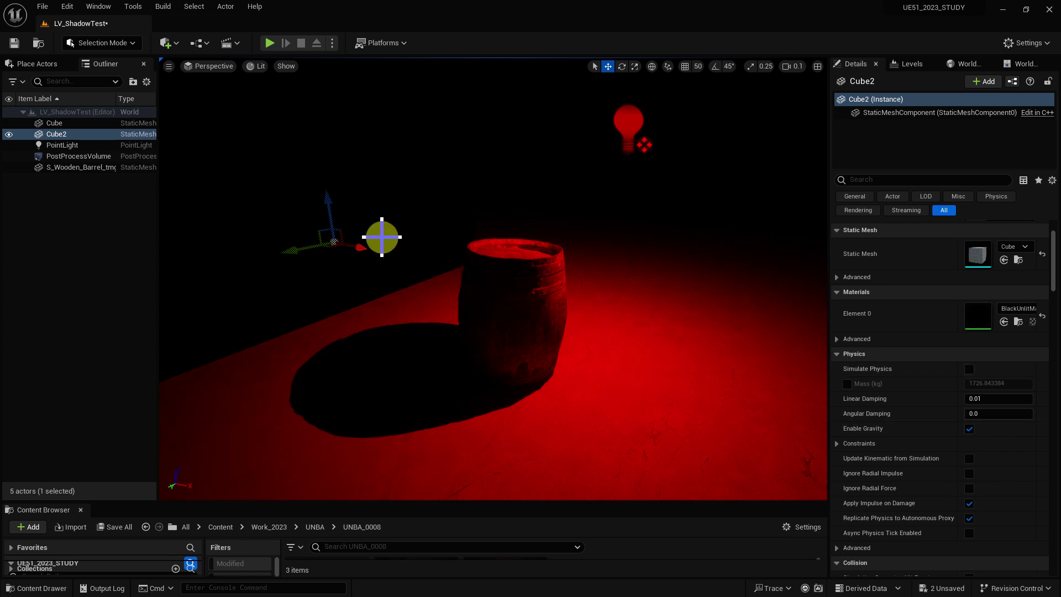
key("g")
key("g")
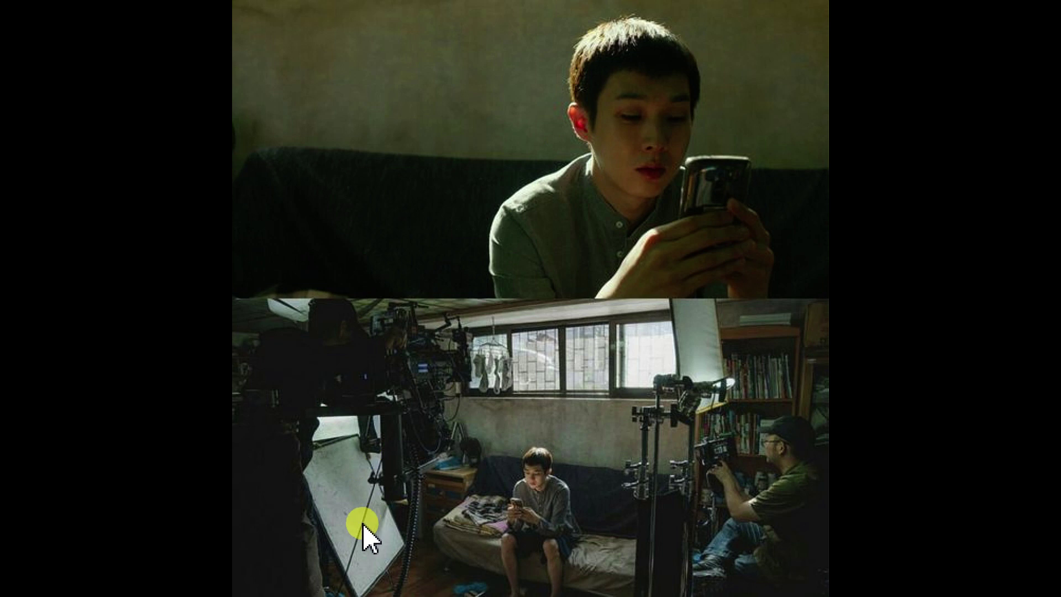
Review the film-set reference photo, then close the image viewer
mouse_move(364, 561)
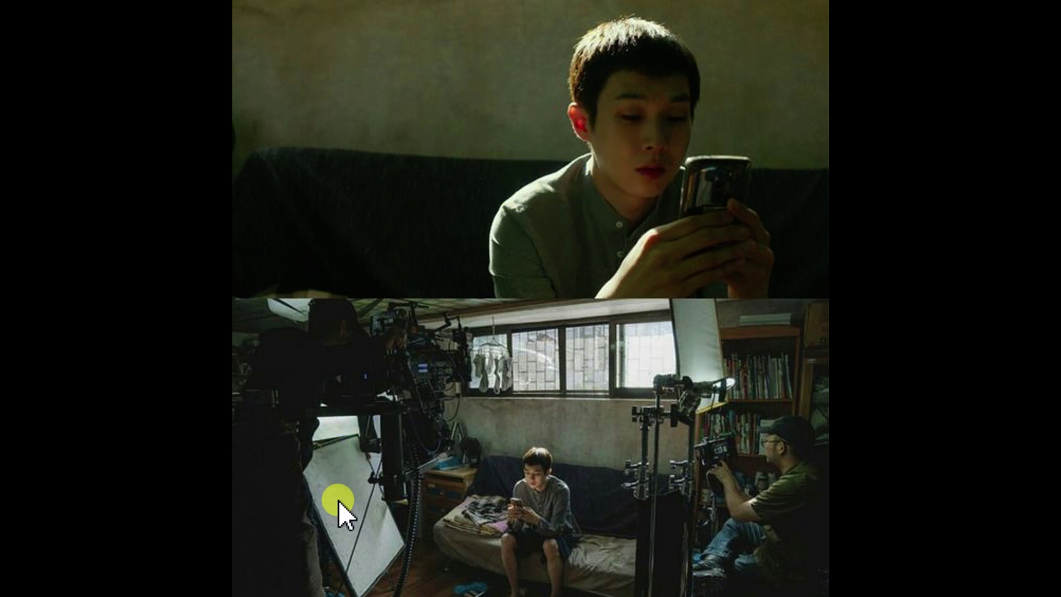
mouse_move(701, 78)
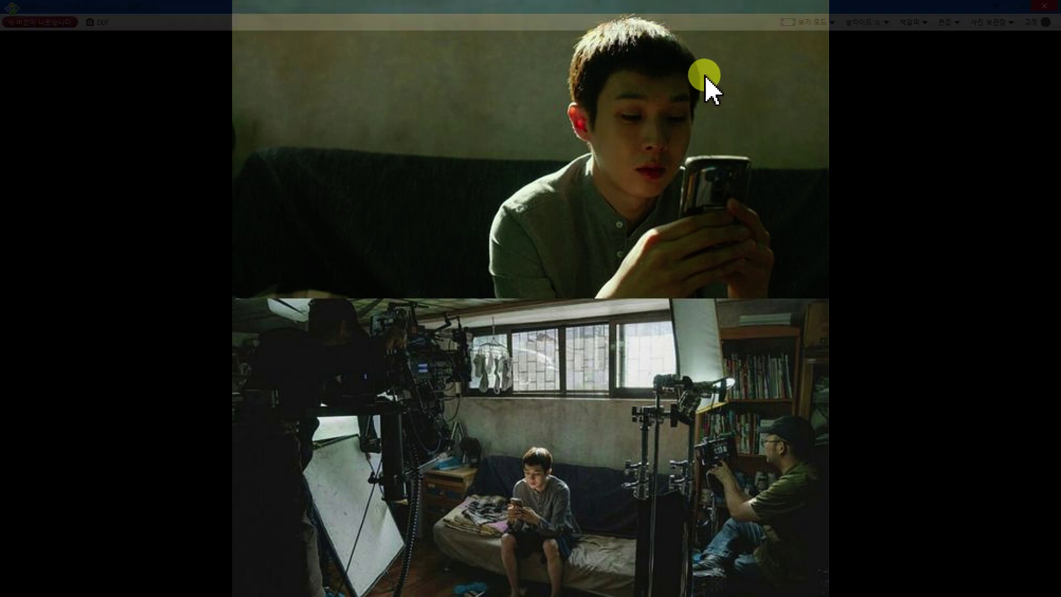
mouse_move(1002, 31)
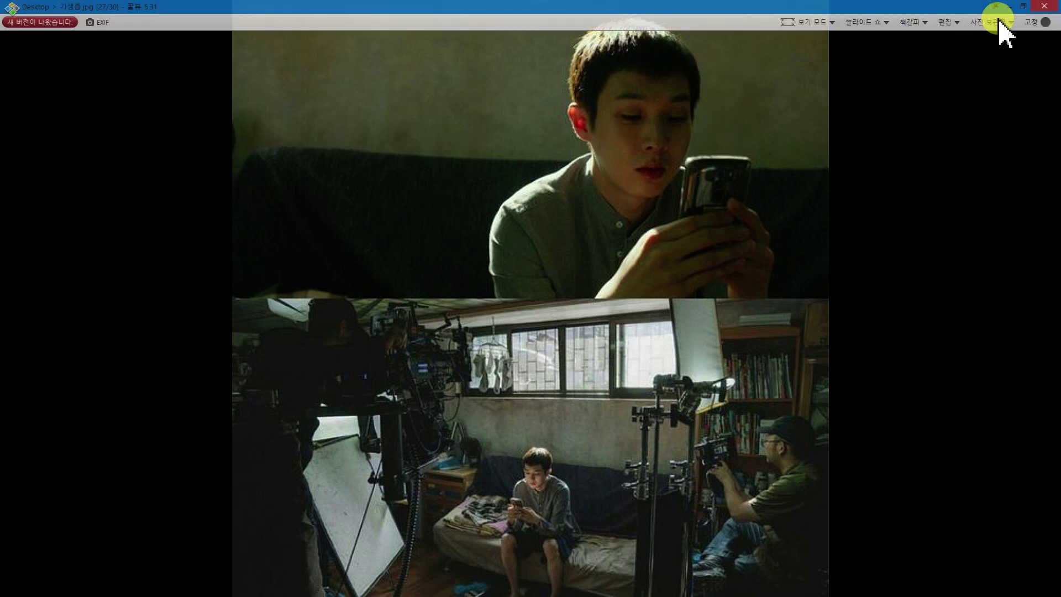
left_click(1043, 6)
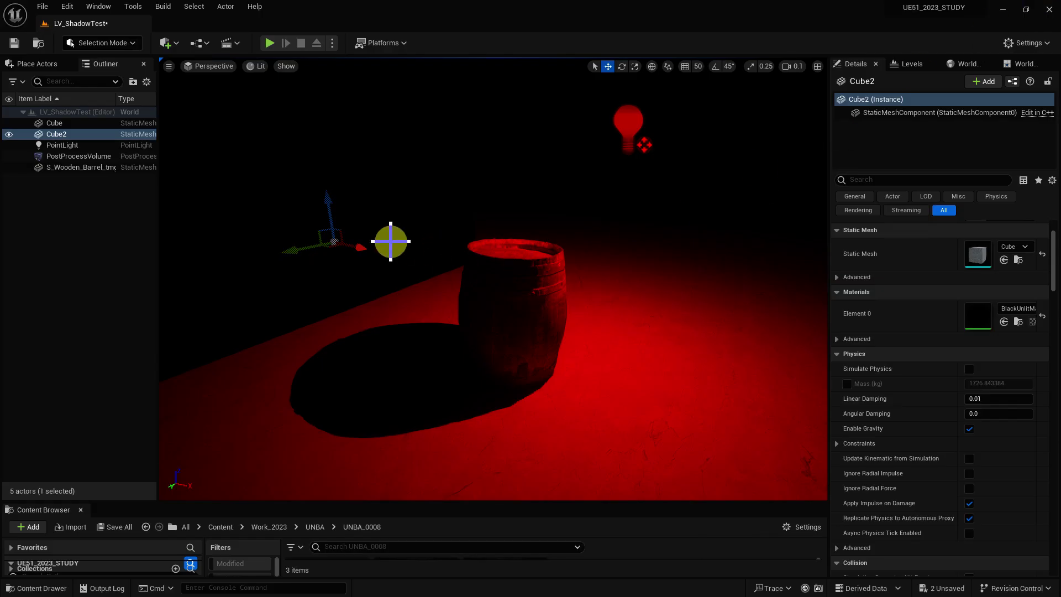
Delete the black Cube2 wall from the level
left_click(71, 157)
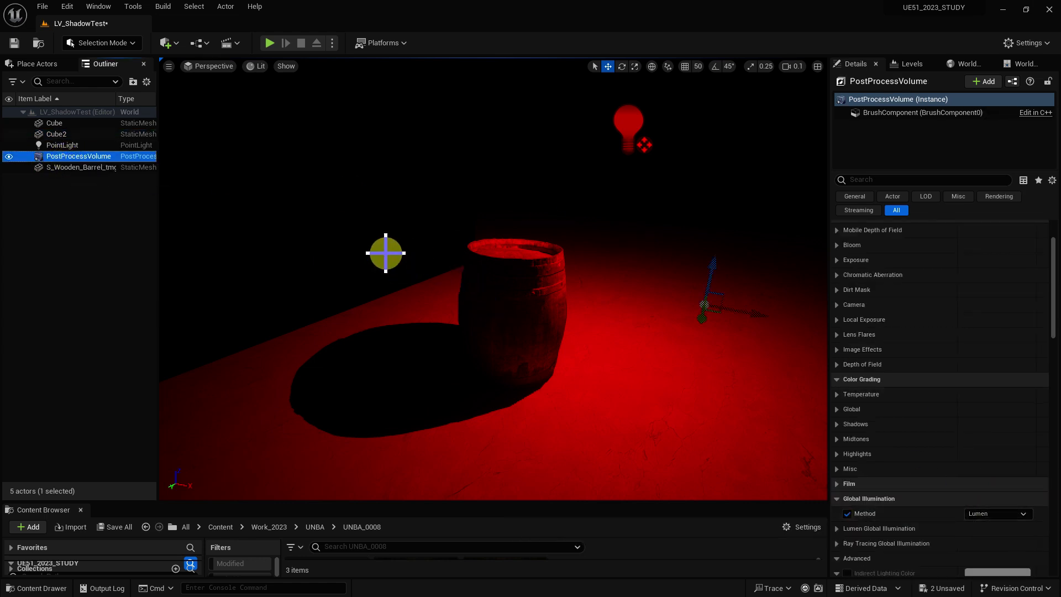
left_click(386, 253)
key("Delete")
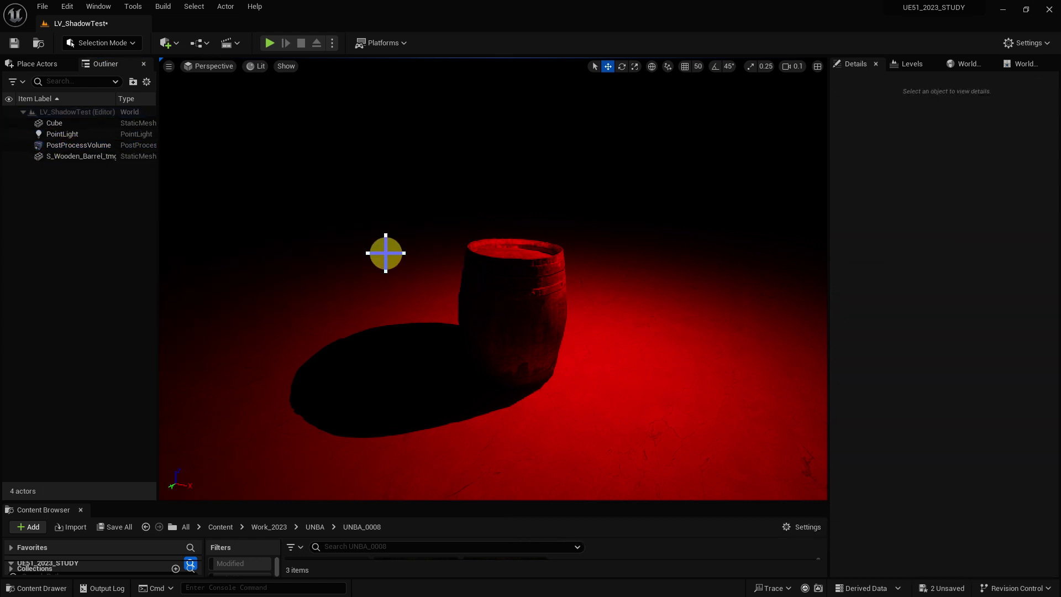
Duplicate the red light as PointLight2 to its left and make it pure green (R 0, G 1)
left_click(502, 337)
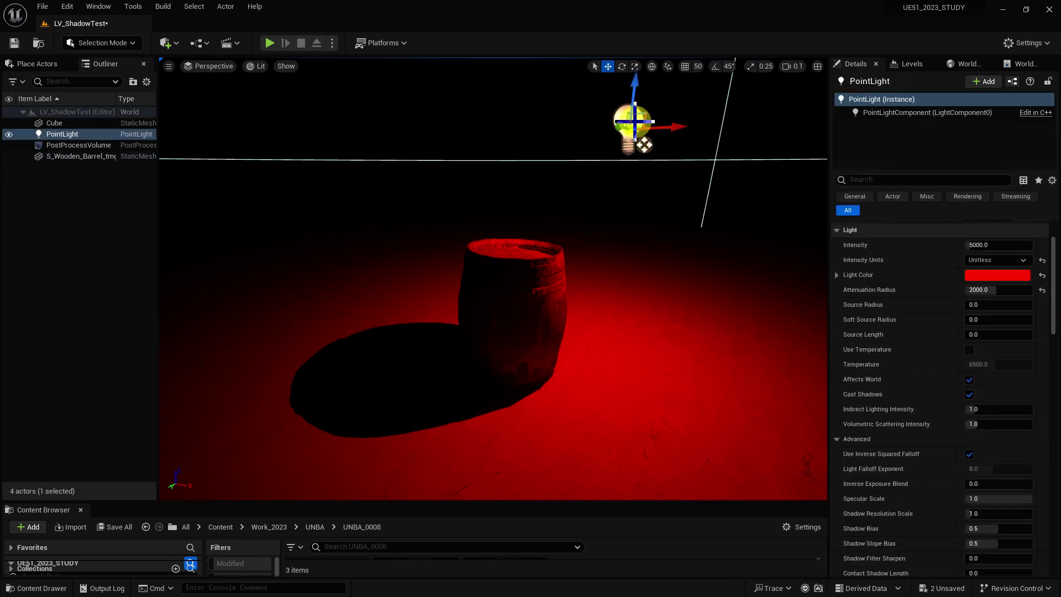
mouse_move(671, 126)
left_mouse_down("alt")
mouse_move(607, 146)
mouse_move(581, 129)
left_mouse_up("alt")
left_click(987, 275)
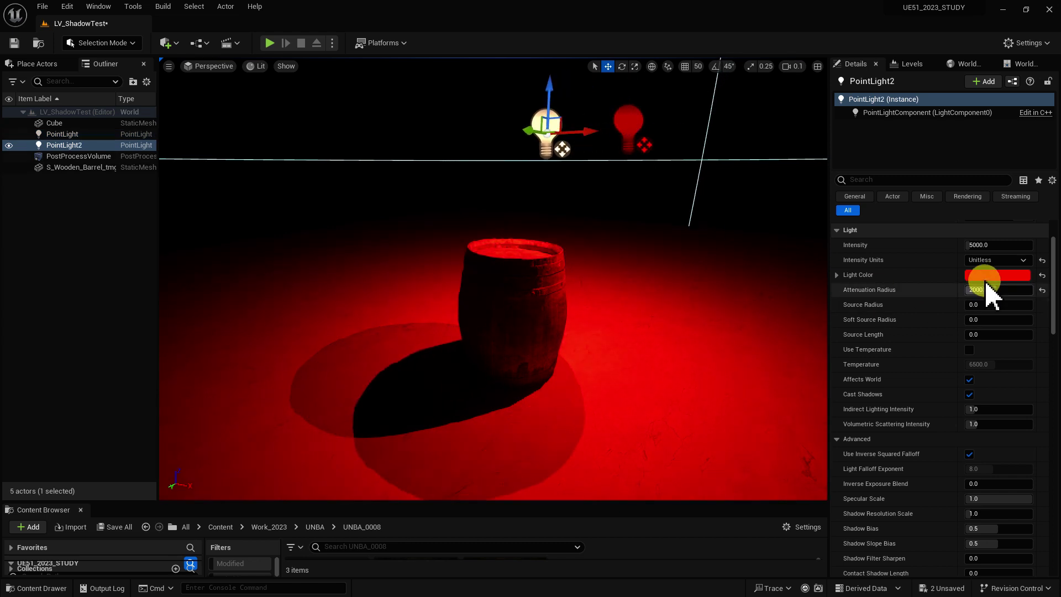
left_click(803, 449)
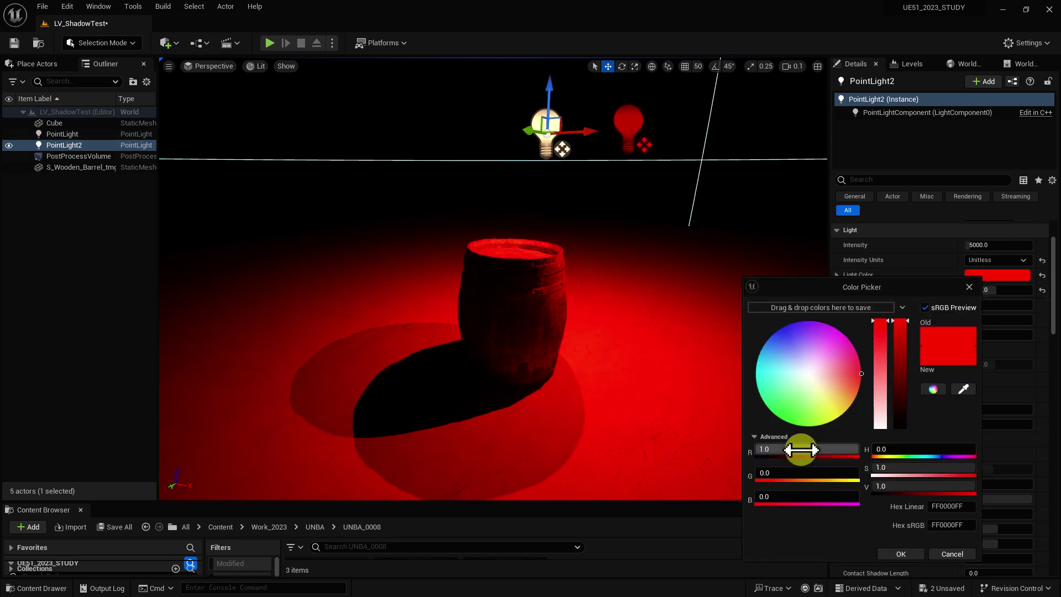
type("0")
left_click(796, 473)
type("1")
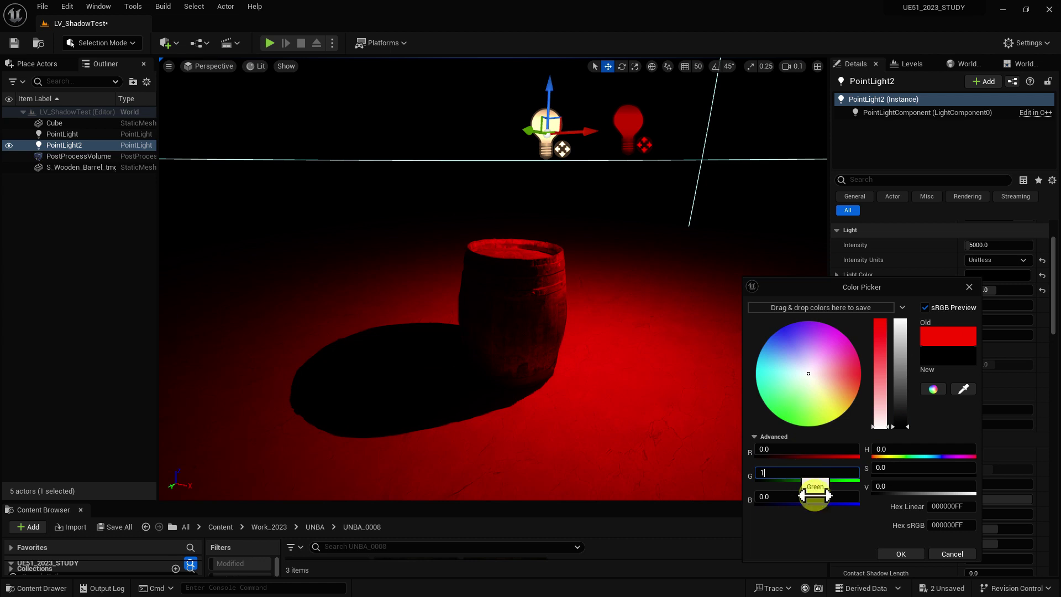
left_click(904, 559)
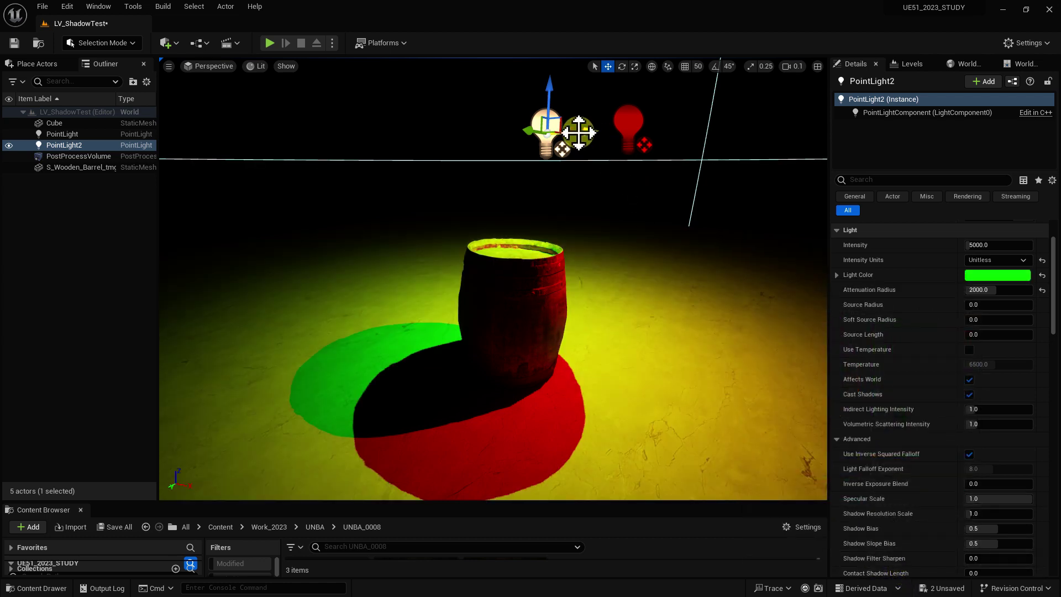
Duplicate it as PointLight3 further left and make it pure blue (R 0, G 0, B 1)
left_click_drag(580, 132, 505, 135, "alt")
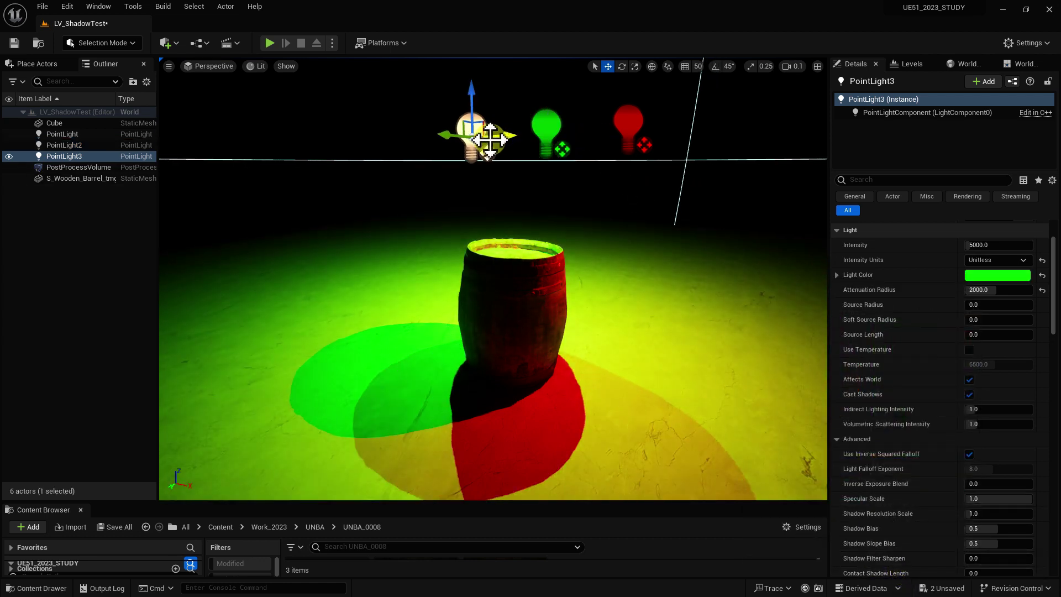
left_click_drag(508, 135, 495, 136, "alt")
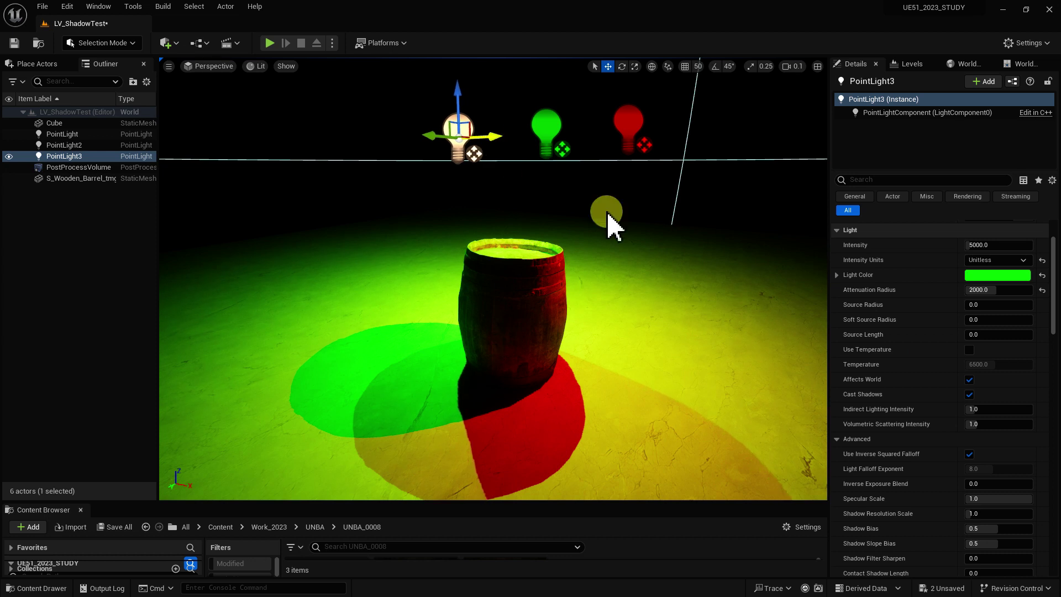
left_click(995, 276)
left_click(805, 471)
type("0")
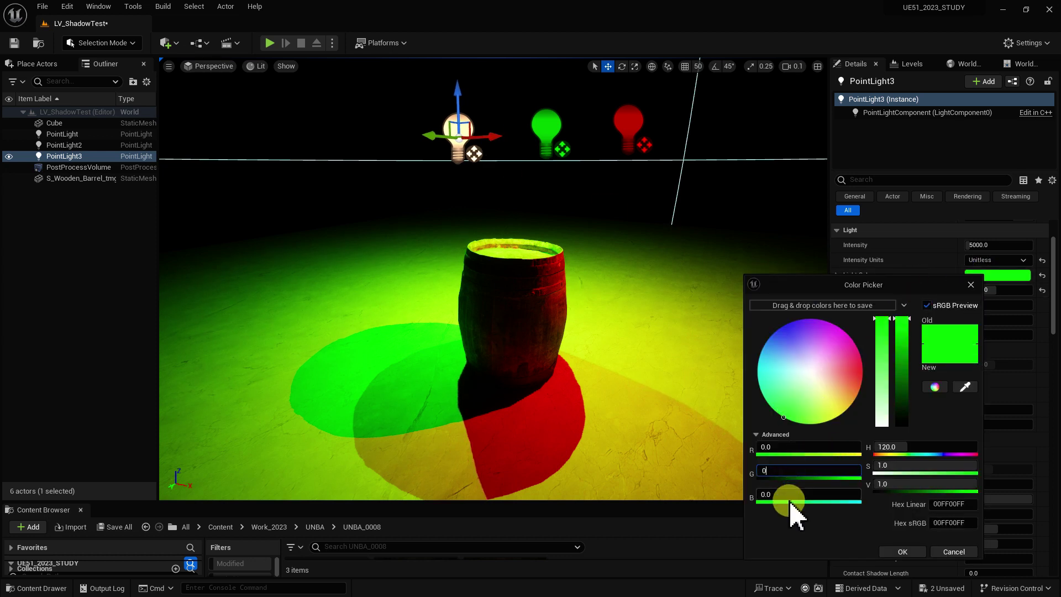
left_click(788, 496)
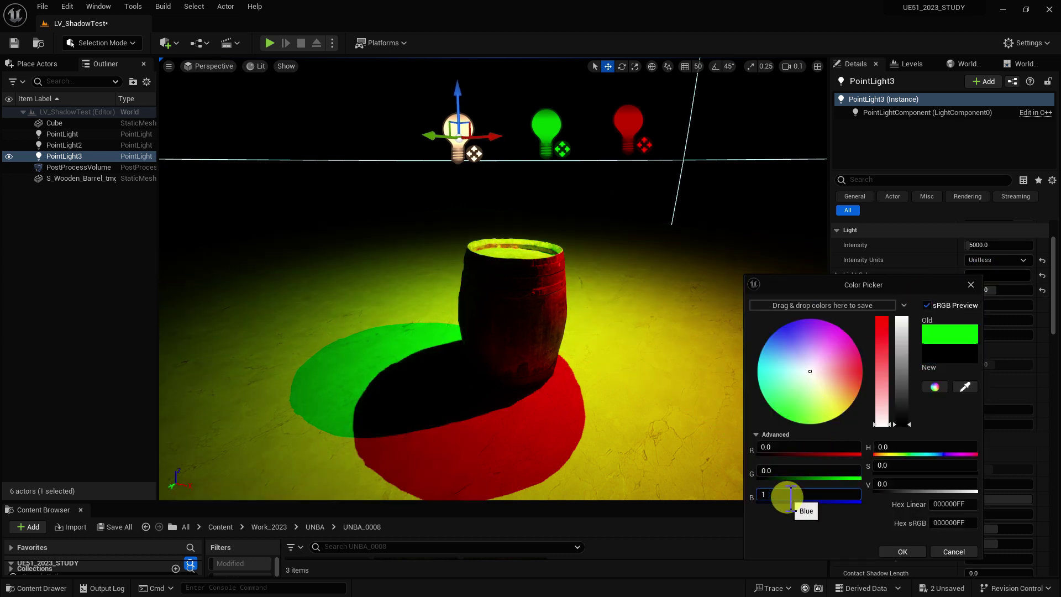
key("Return")
left_click(937, 306)
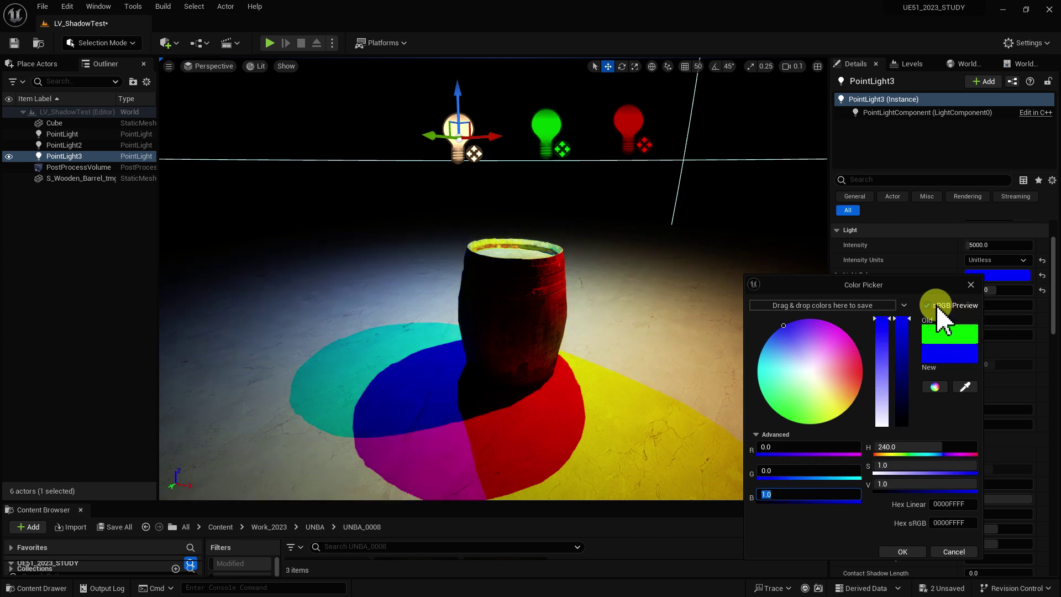
left_click_drag(938, 311, 865, 266)
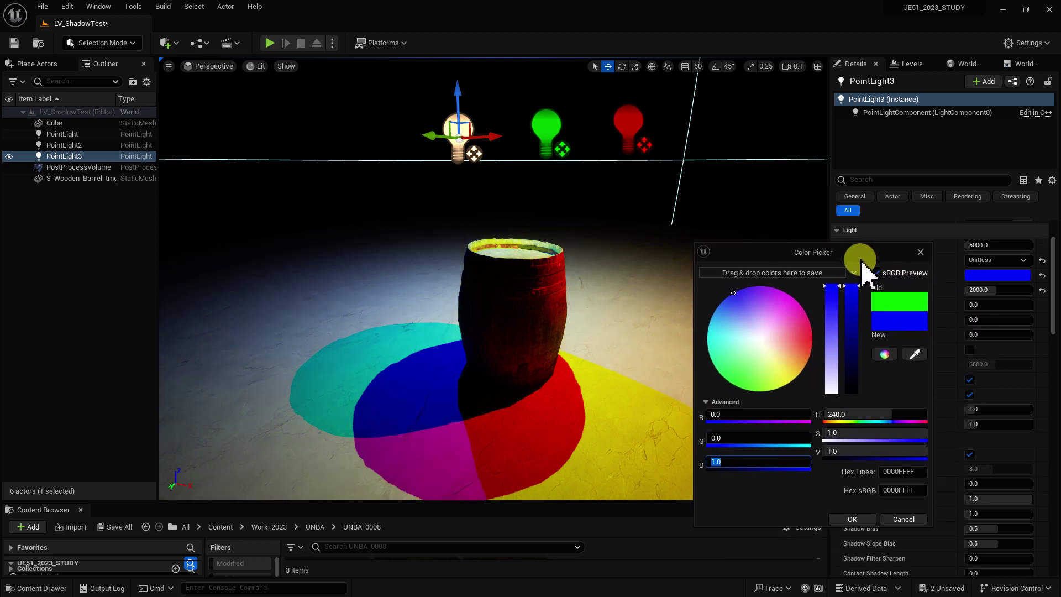
left_click(183, 378)
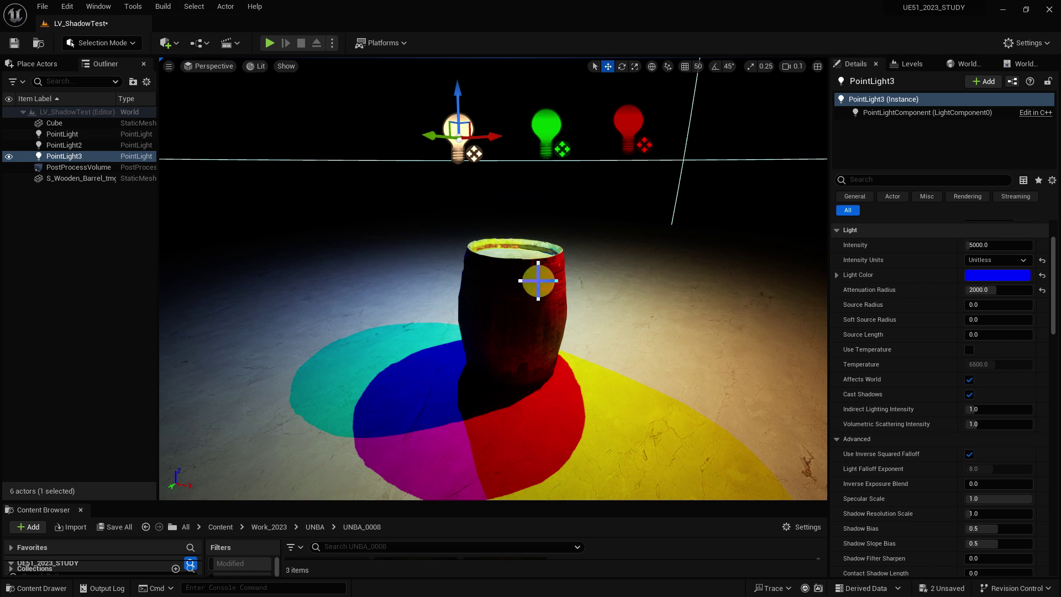
Select the red, green and blue point lights in turn to check their colours
left_click(633, 130)
left_click(548, 130)
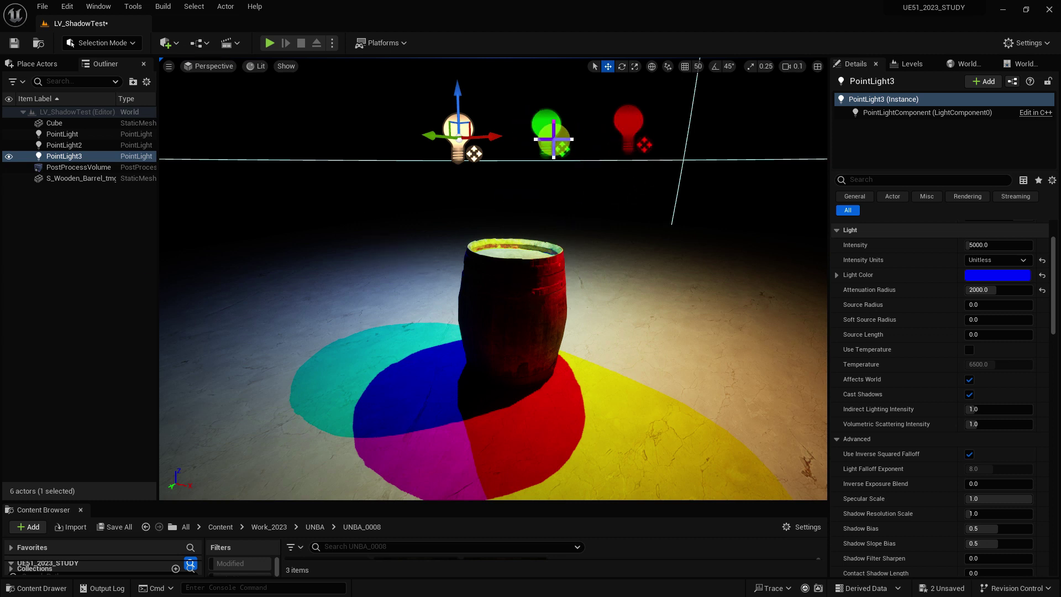
left_click(461, 138)
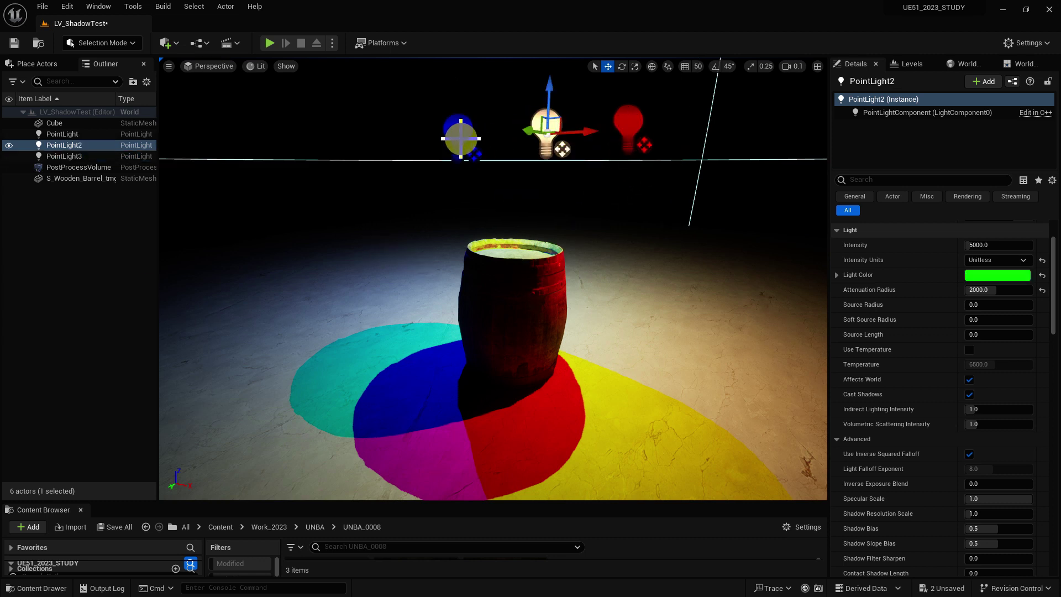
left_click(461, 138)
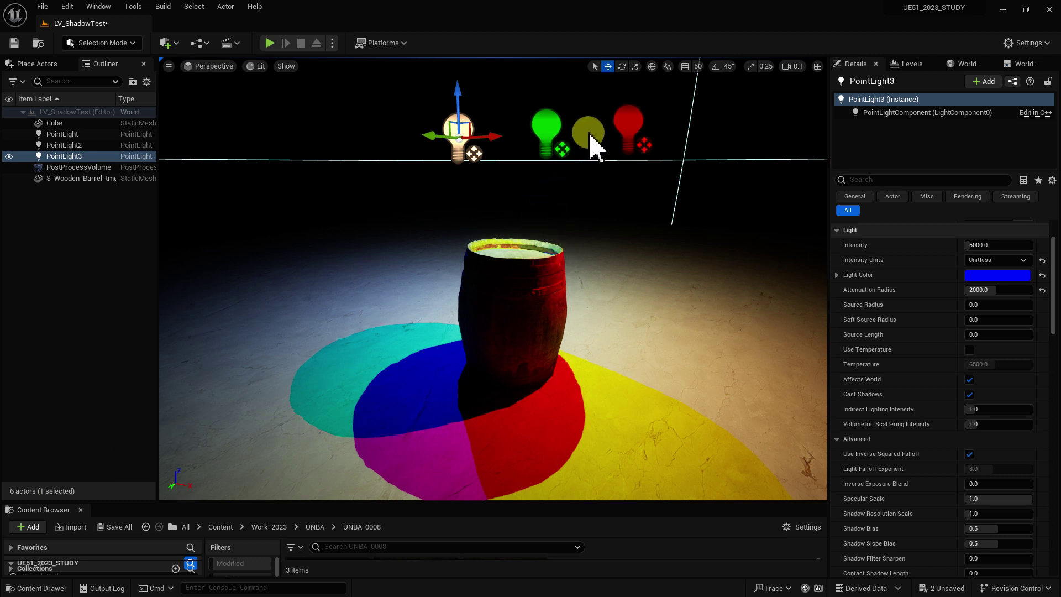
Turn off Affects World for both the green and blue point lights
left_click(547, 130)
left_click(466, 135, "ctrl")
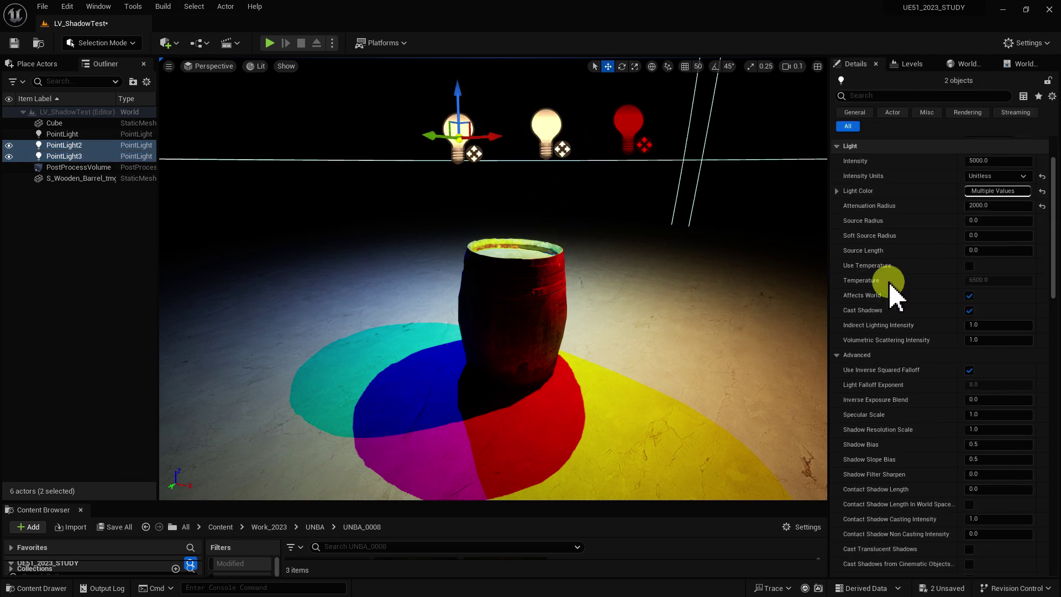
left_click(969, 296)
left_click(523, 338)
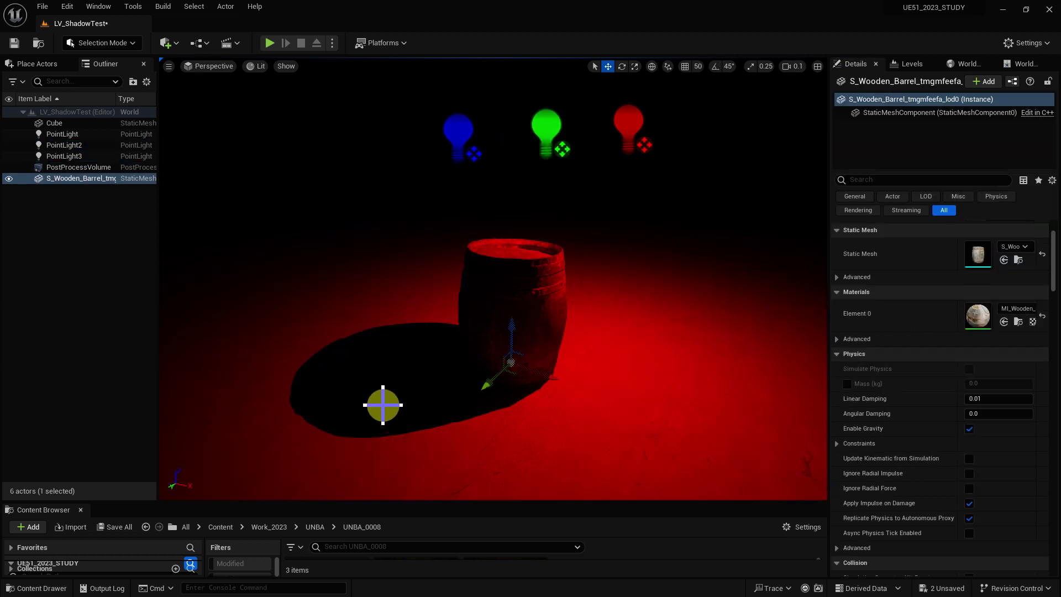
Re-enable Affects World on the blue light, then the green light, to compare shadows
left_click(457, 147)
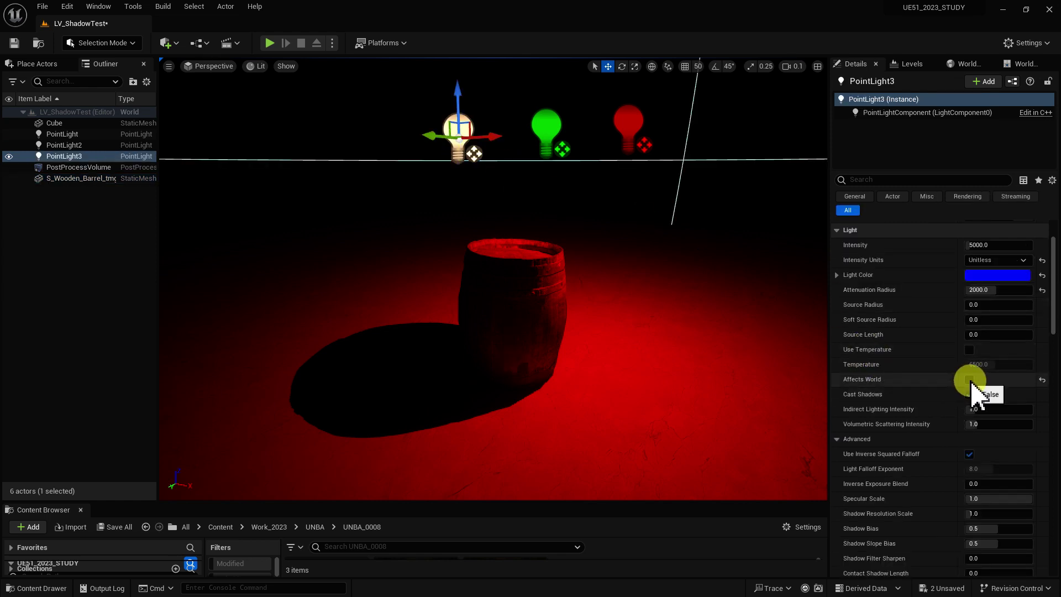
left_click(970, 381)
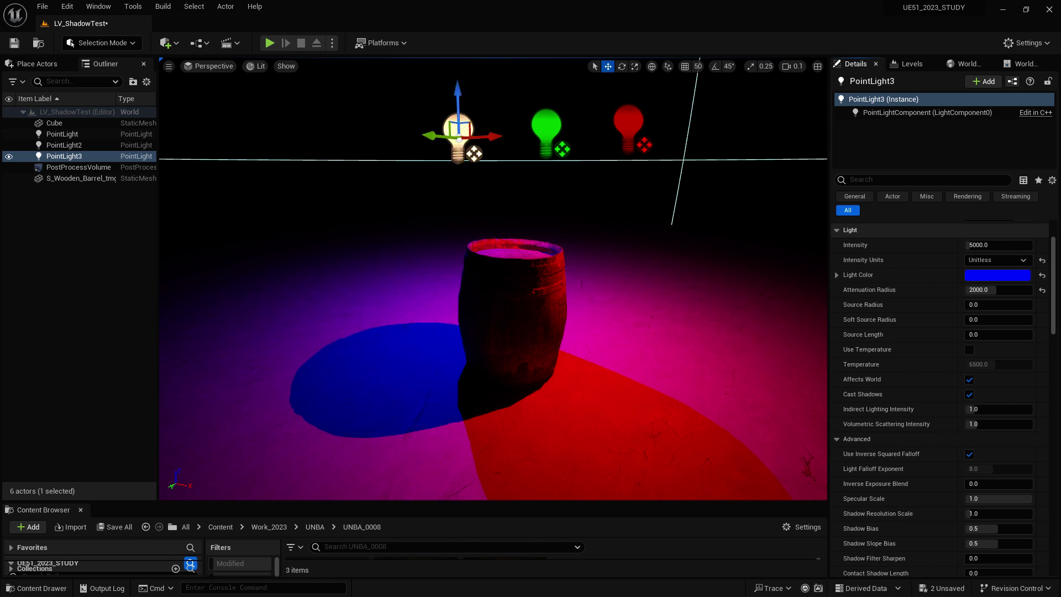
left_click(512, 325)
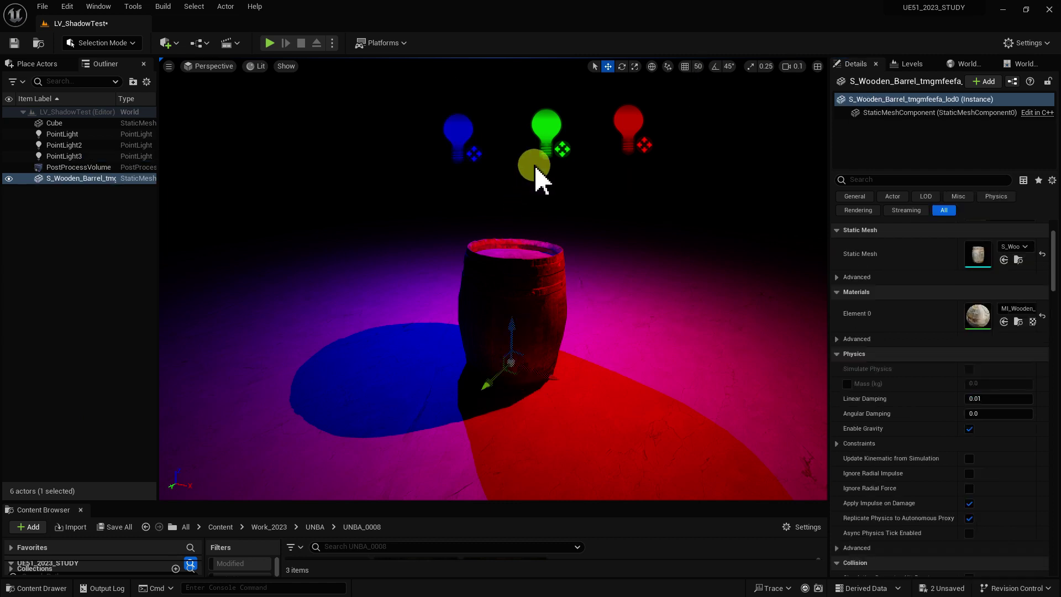
left_click(548, 130)
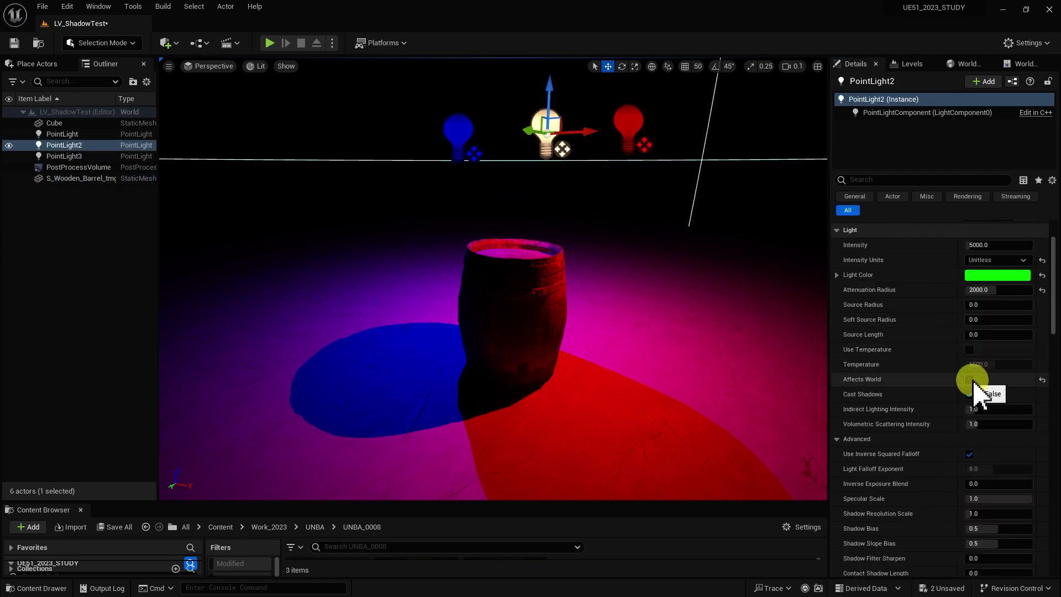
left_click(969, 379)
left_click(538, 298)
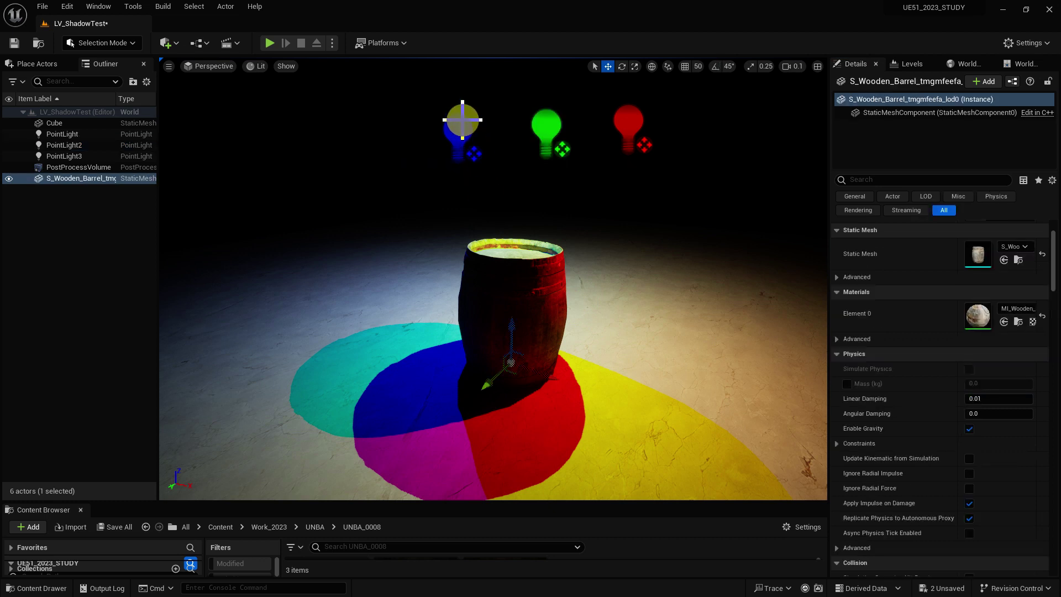
left_click(464, 128)
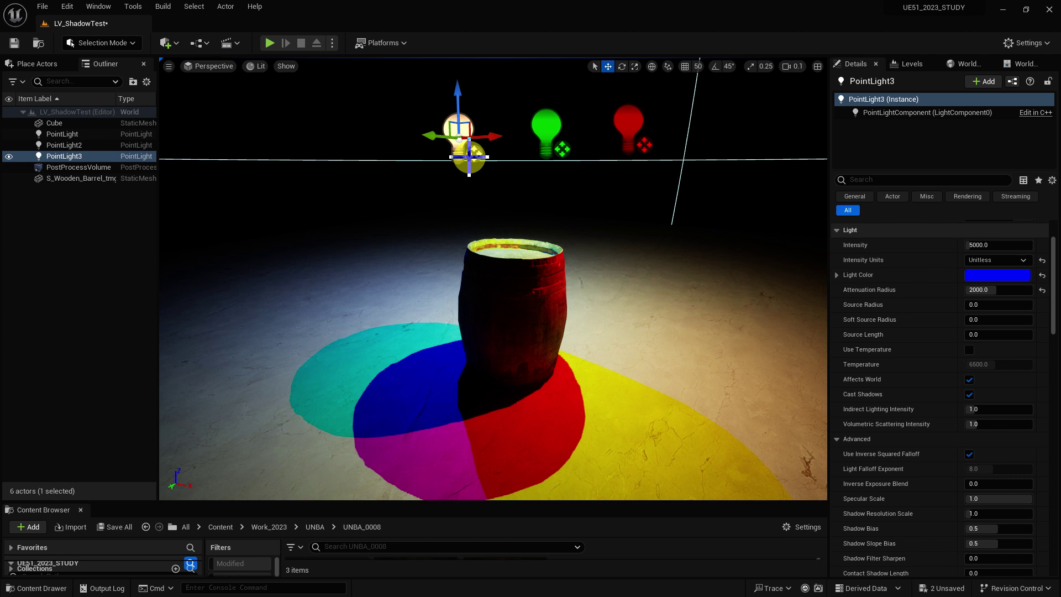
Disable Affects World on the green and blue lights again, leaving only red
left_click(547, 130)
left_click(462, 135, "ctrl")
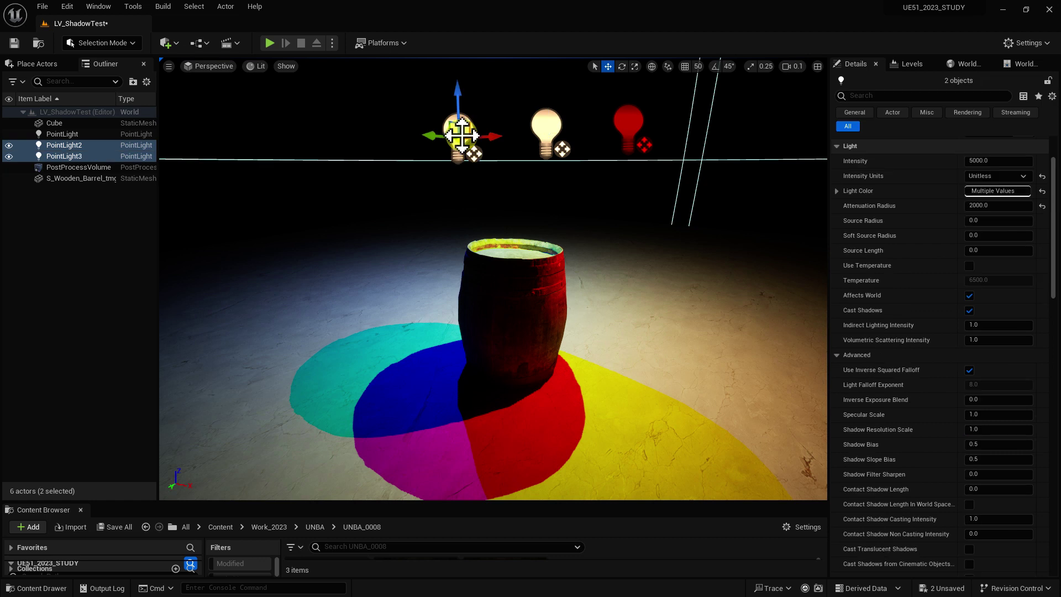
left_click(969, 295)
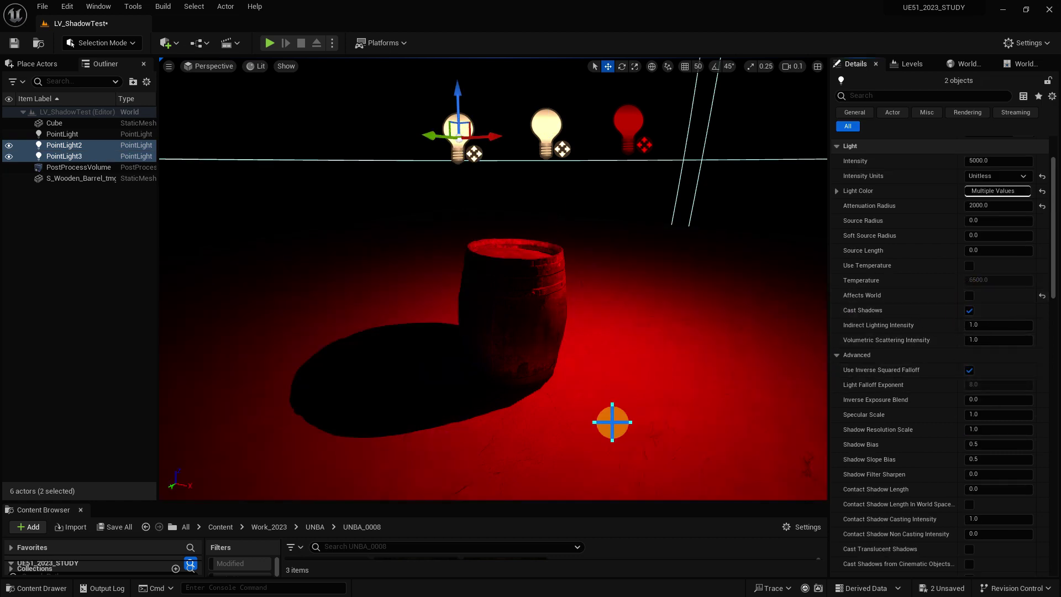
left_click(518, 343)
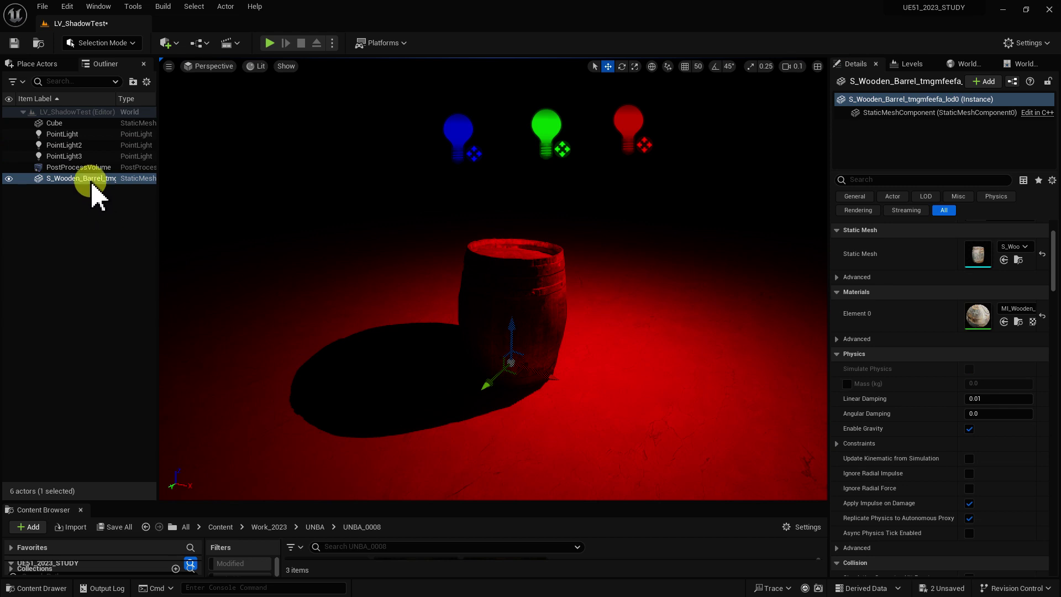
Select the PostProcessVolume and enable the Offset override under Color Grading > Shadows
left_click(77, 167)
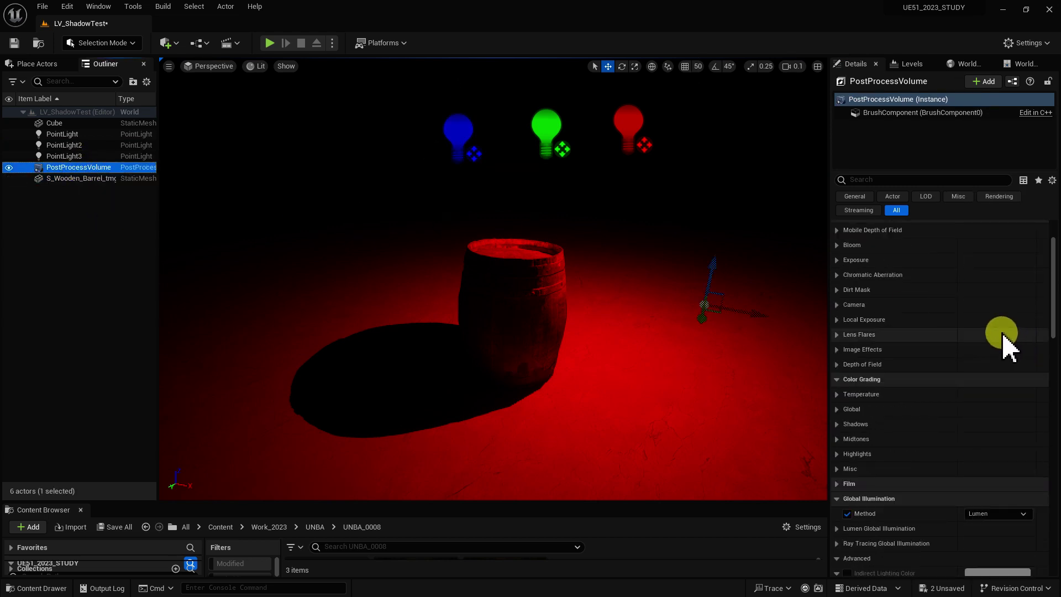
left_click(838, 395)
left_click(837, 395)
left_click(837, 409)
scroll(953, 359, "down", 4)
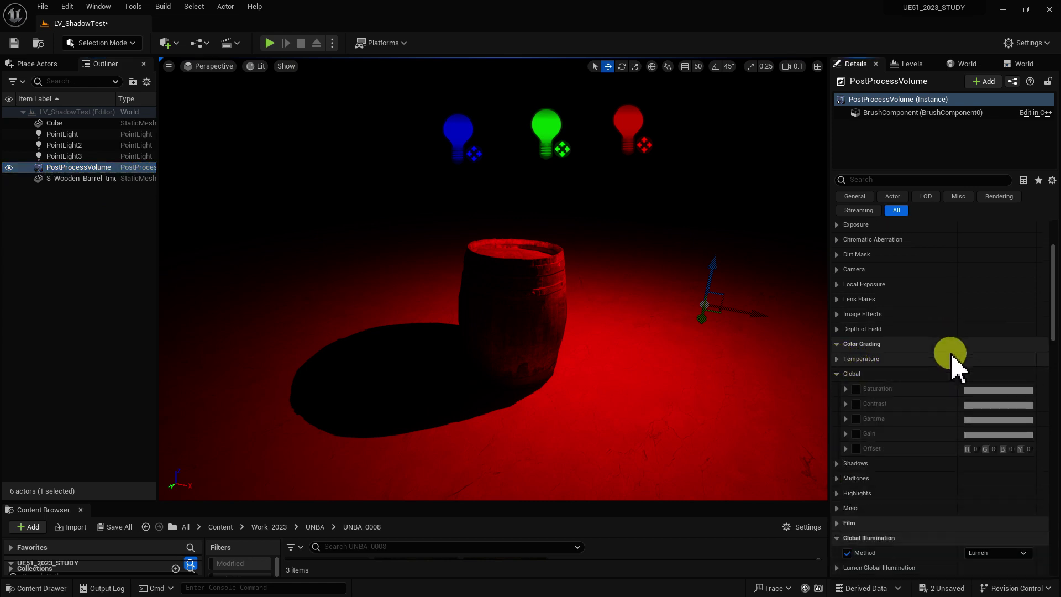
left_click(839, 304)
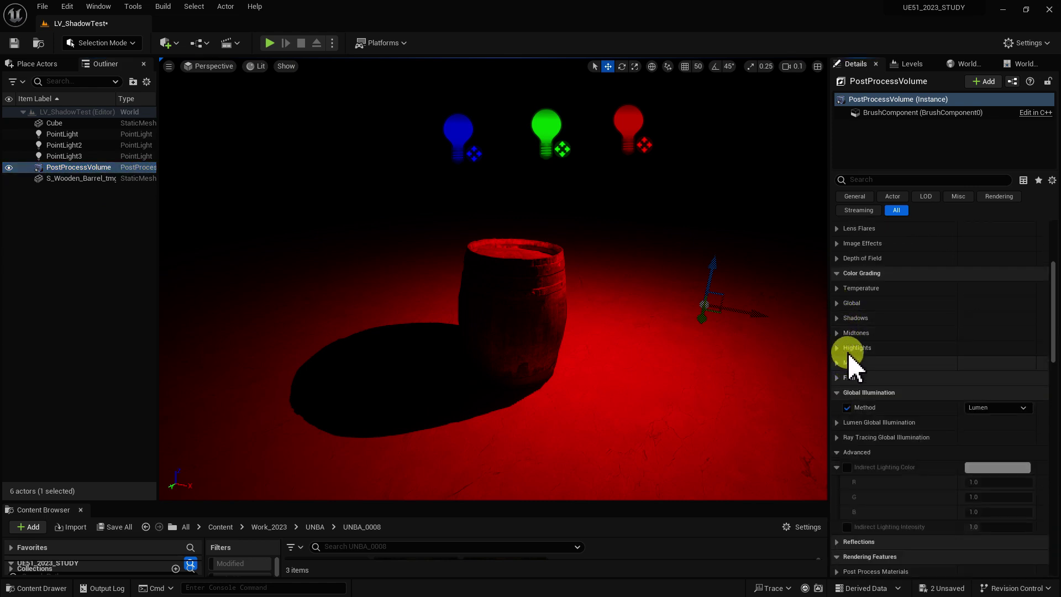
left_click(837, 319)
scroll(919, 359, "down", 2)
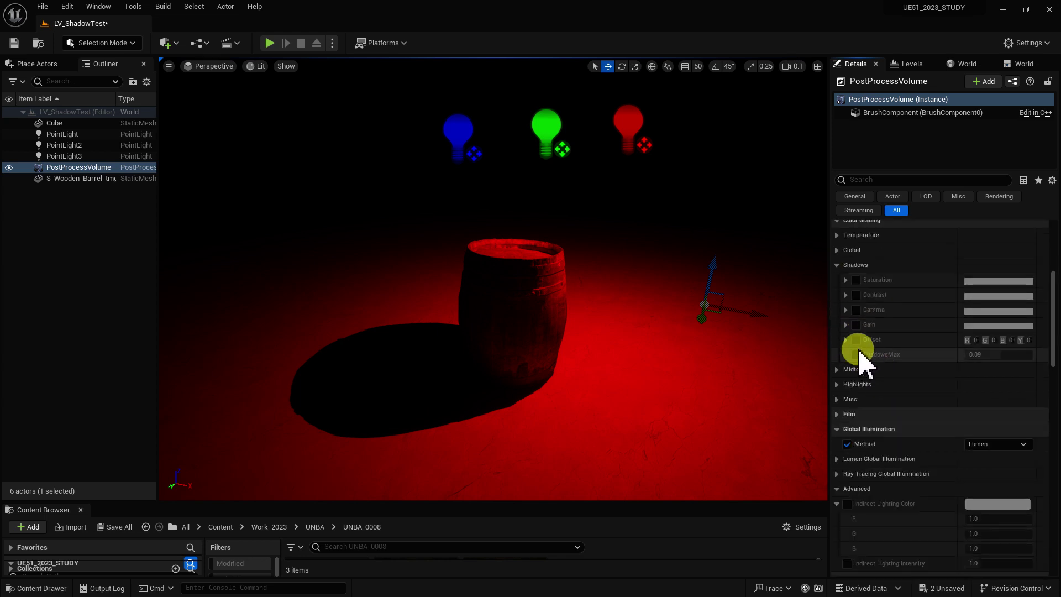
left_click(854, 341)
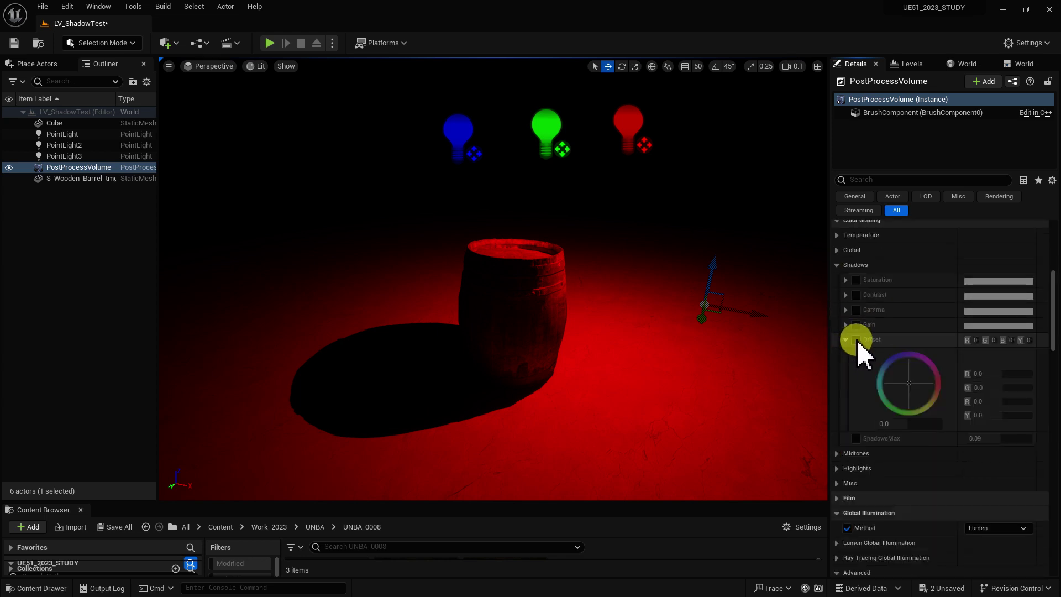
left_click(856, 339)
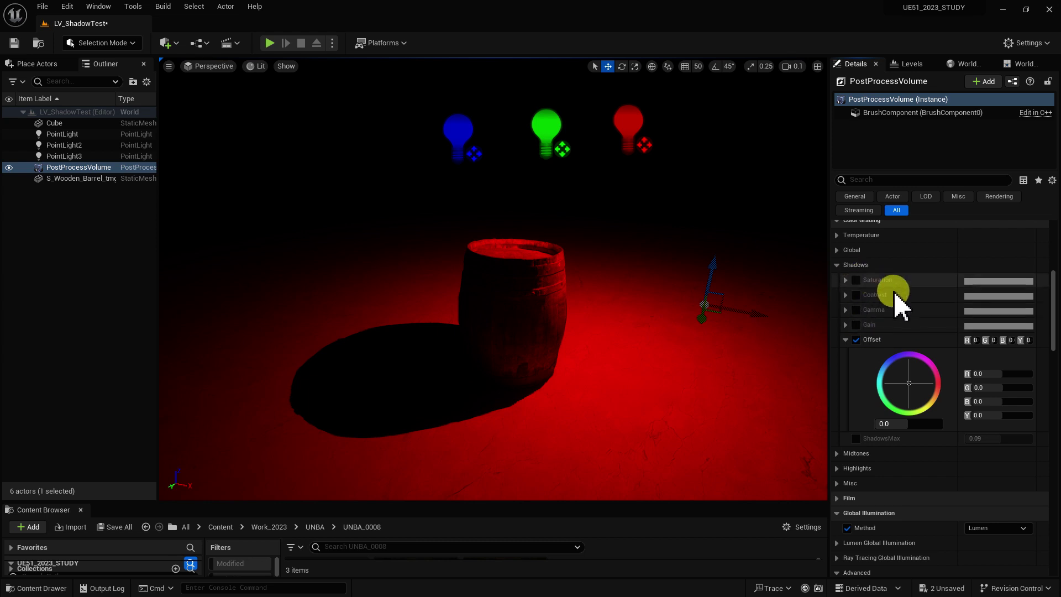
Set the shadow Offset to 0.1 and drag its colour wheel to tint the shadows deep blue
scroll(881, 307, "up", 3)
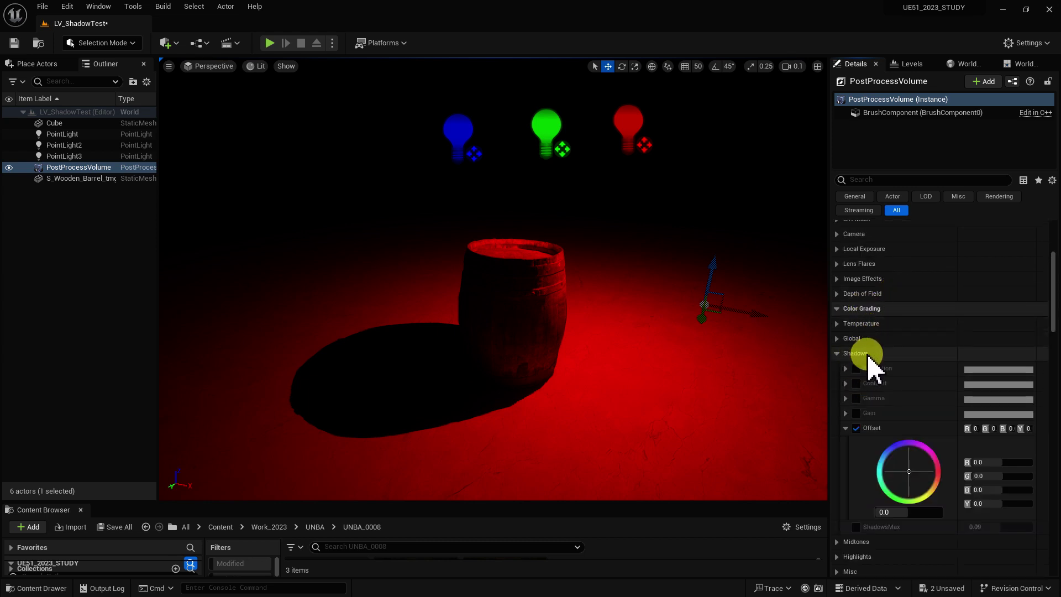
scroll(868, 357, "down", 3)
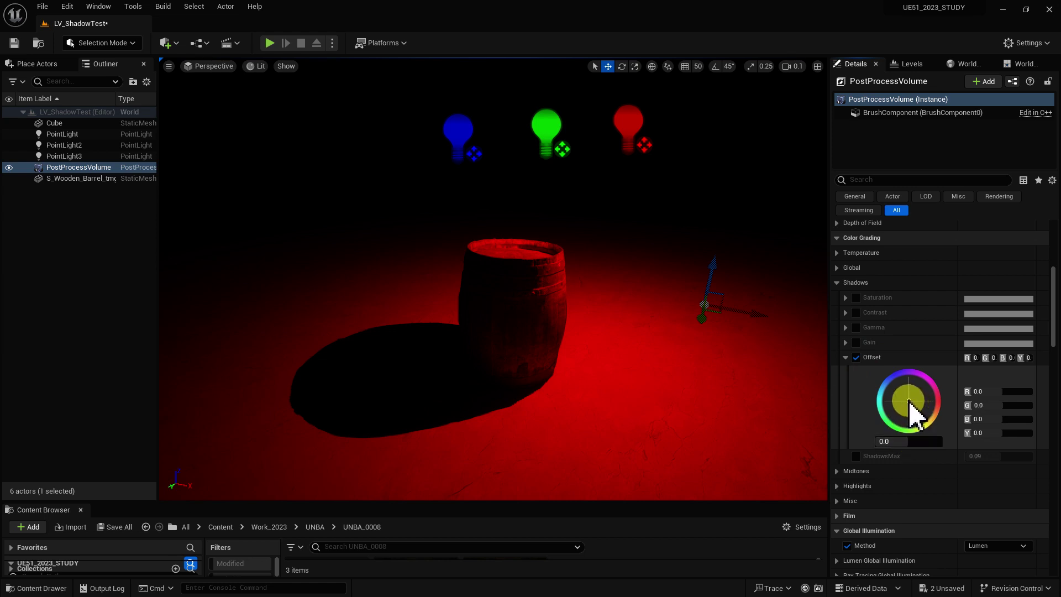
left_click_drag(909, 402, 897, 414)
left_click(899, 441)
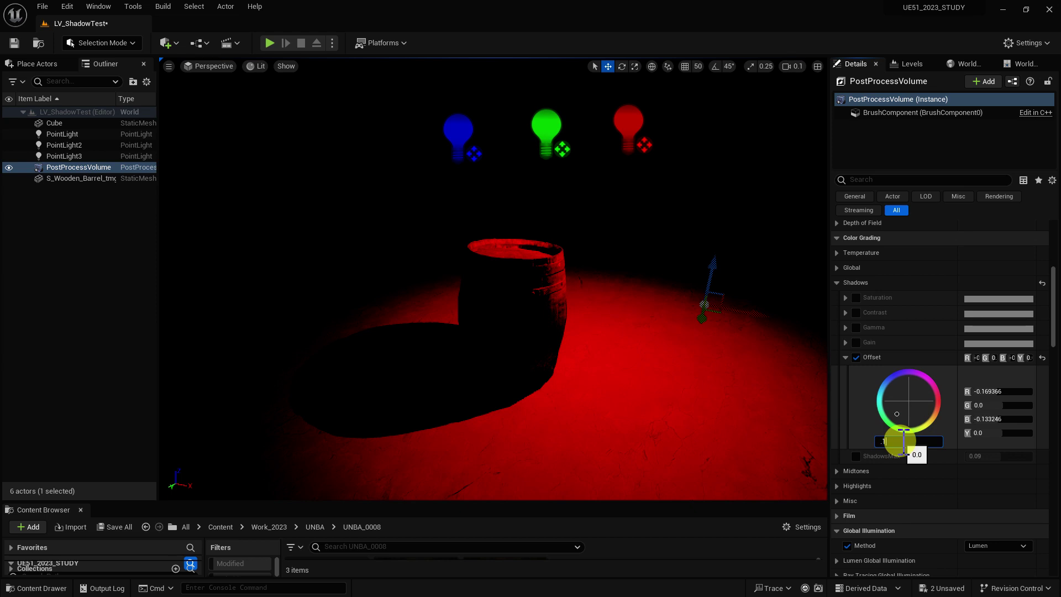
key("Return")
left_click_drag(900, 416, 898, 412)
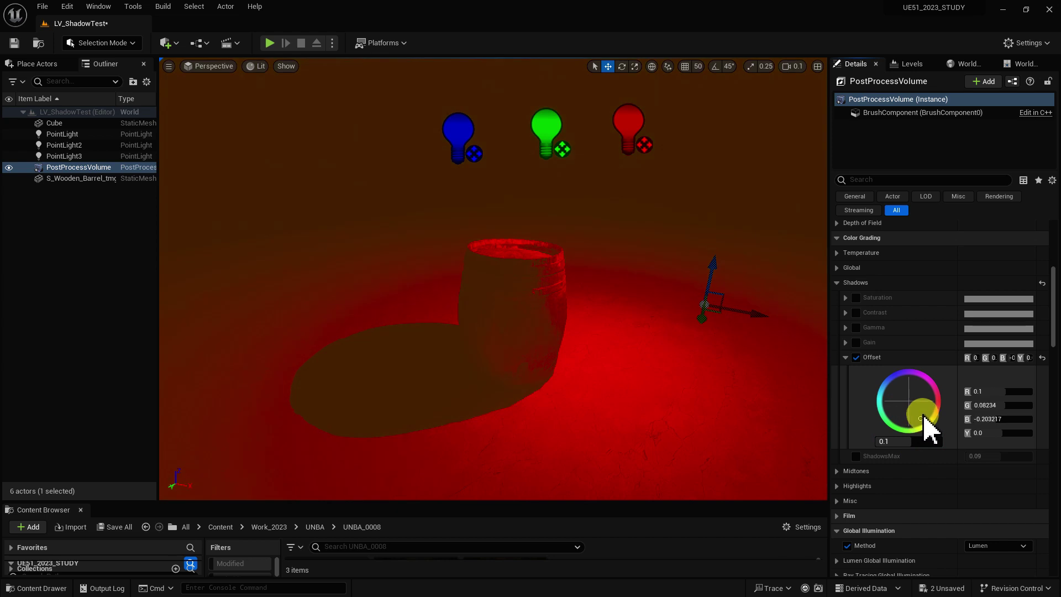
mouse_move(896, 409)
left_mouse_down()
mouse_move(925, 391)
mouse_move(901, 390)
left_mouse_up()
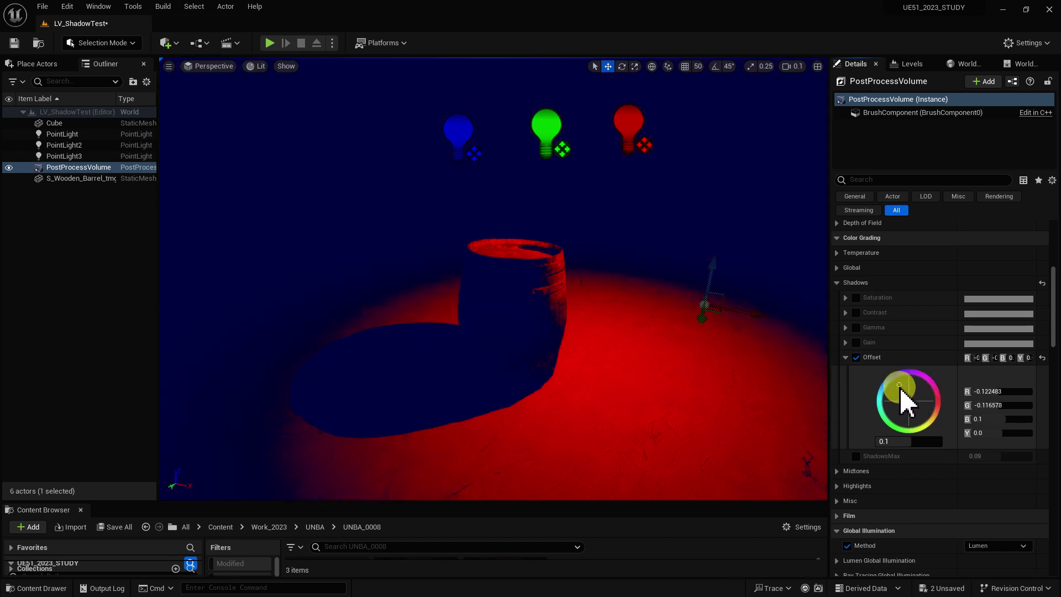